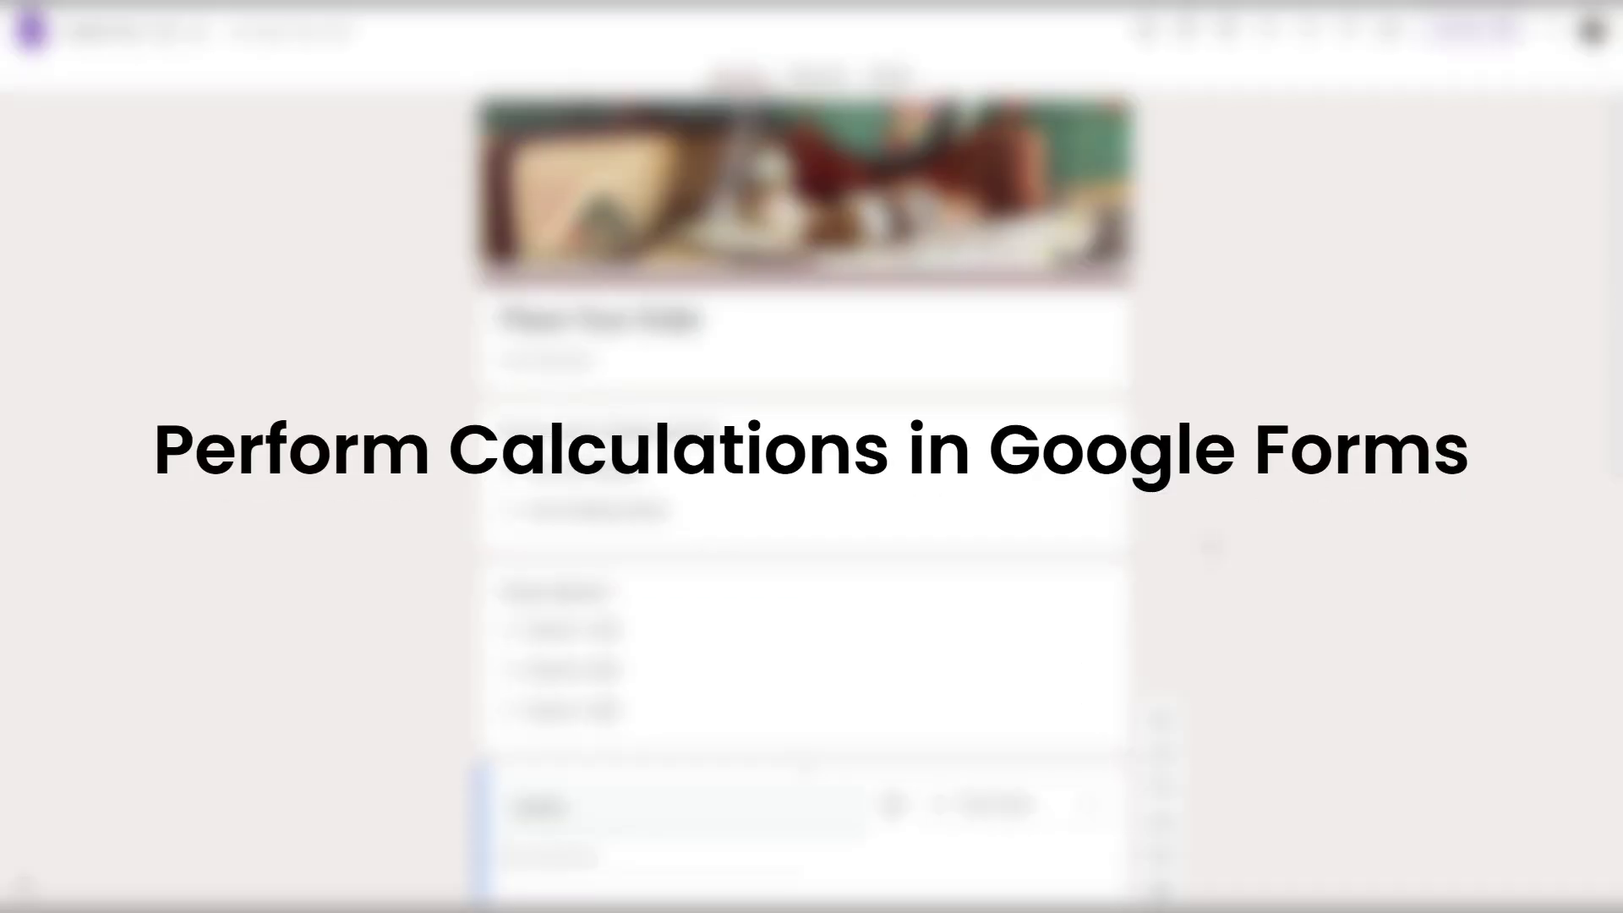
# Step: Review the form's Product Selection and Quantity questions
pyautogui.scroll(-3, 629, 345)
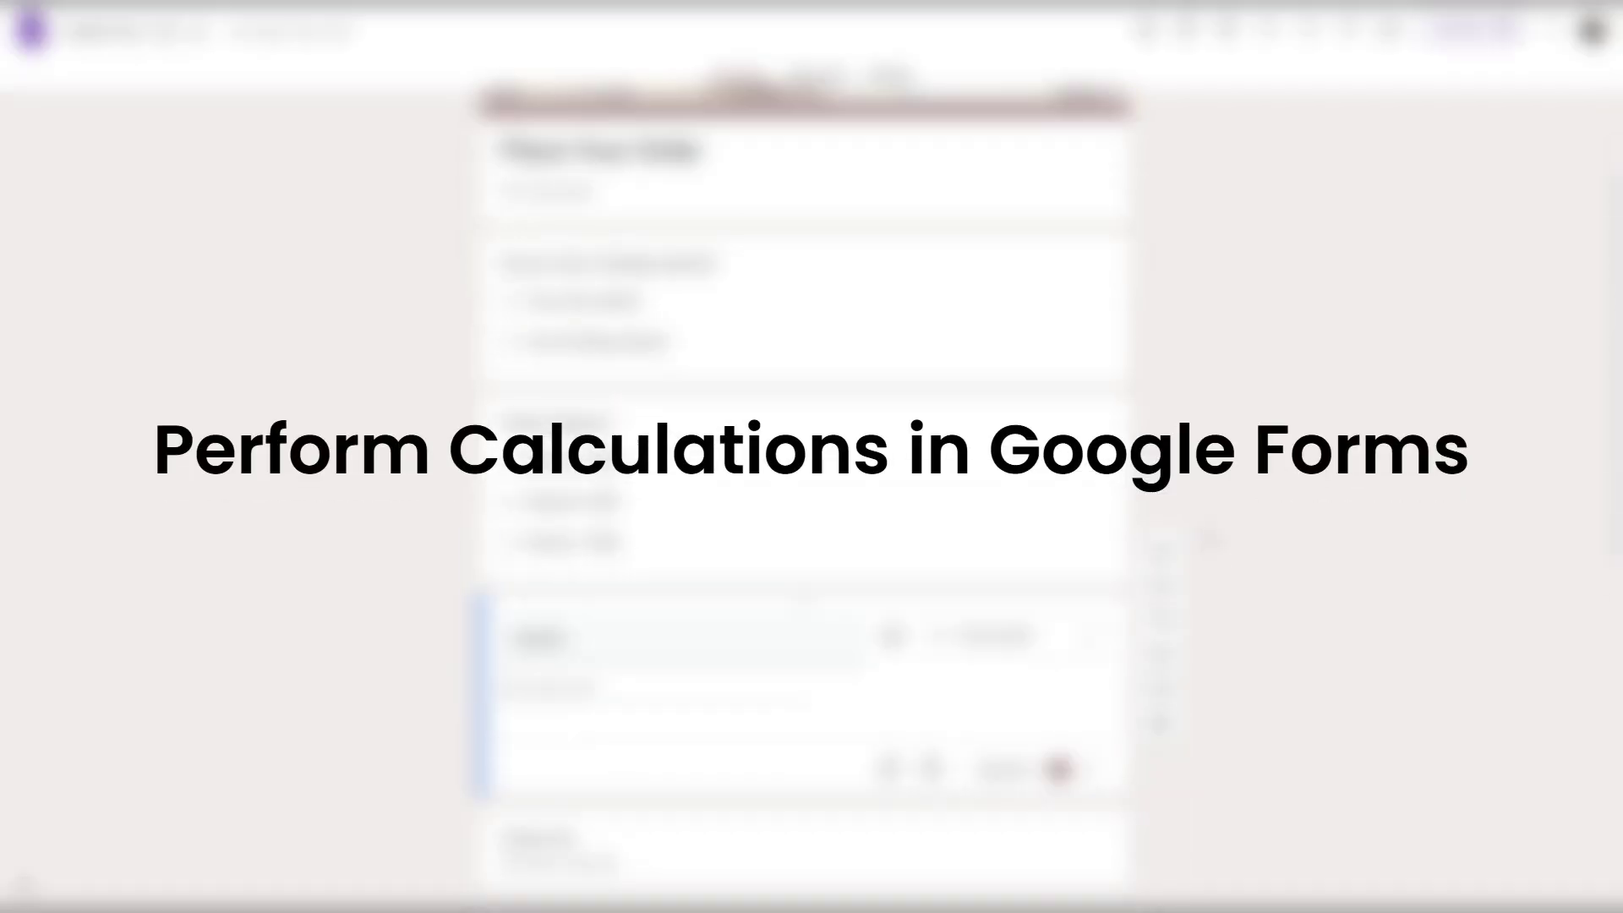
pyautogui.click(553, 377)
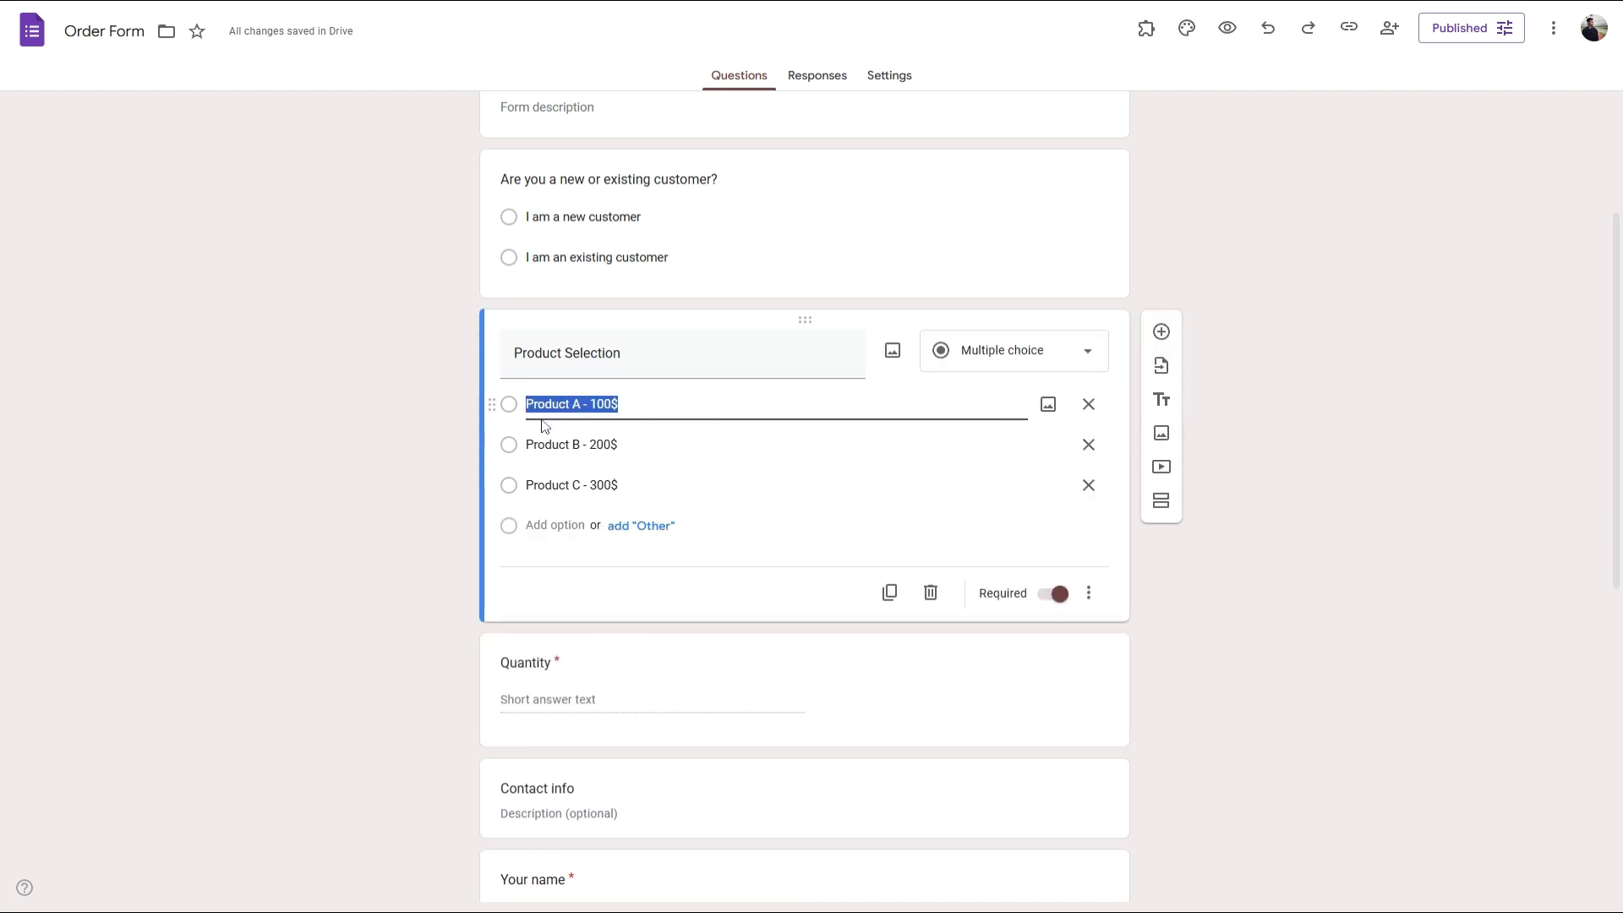
pyautogui.click(634, 667)
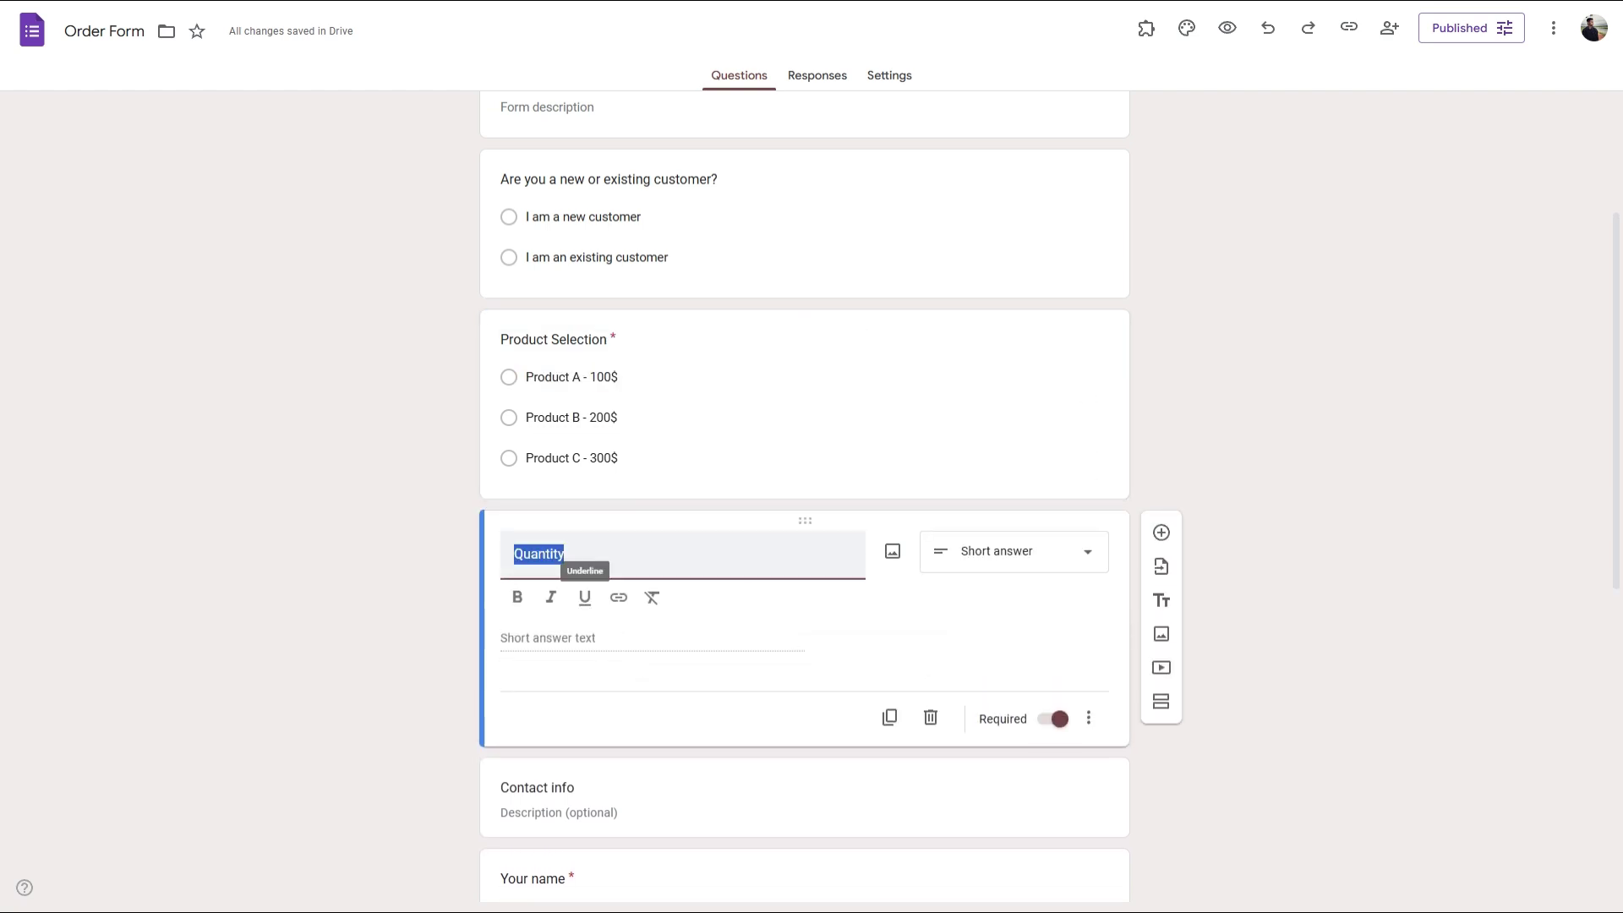
pyautogui.click(1233, 491)
pyautogui.scroll(3, 1228, 521)
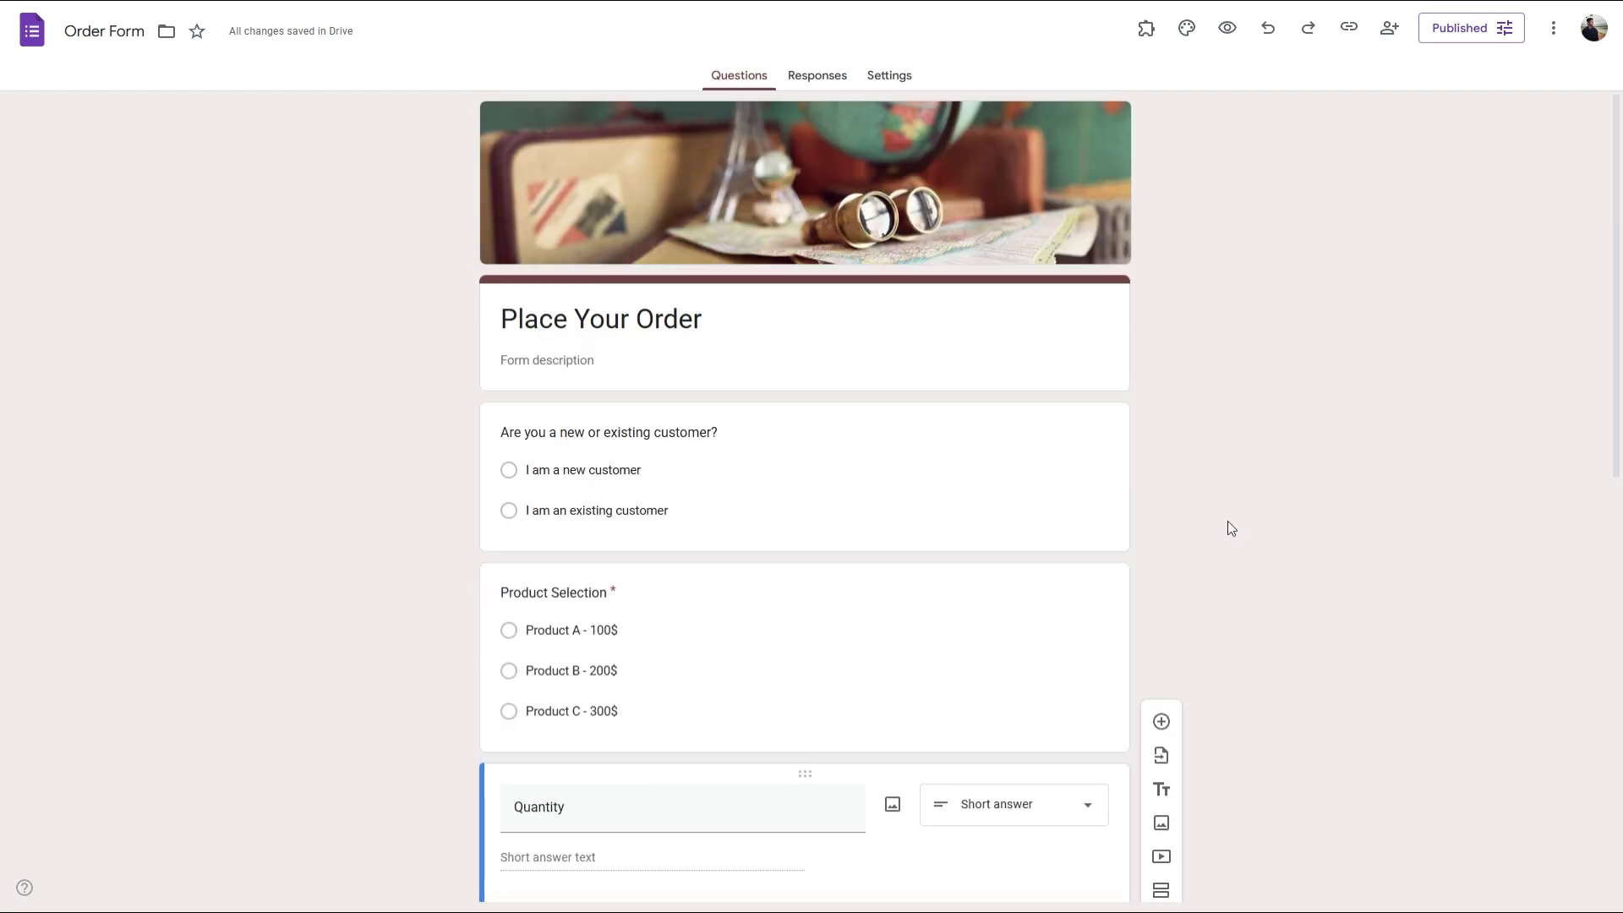
pyautogui.scroll(-3, 1227, 521)
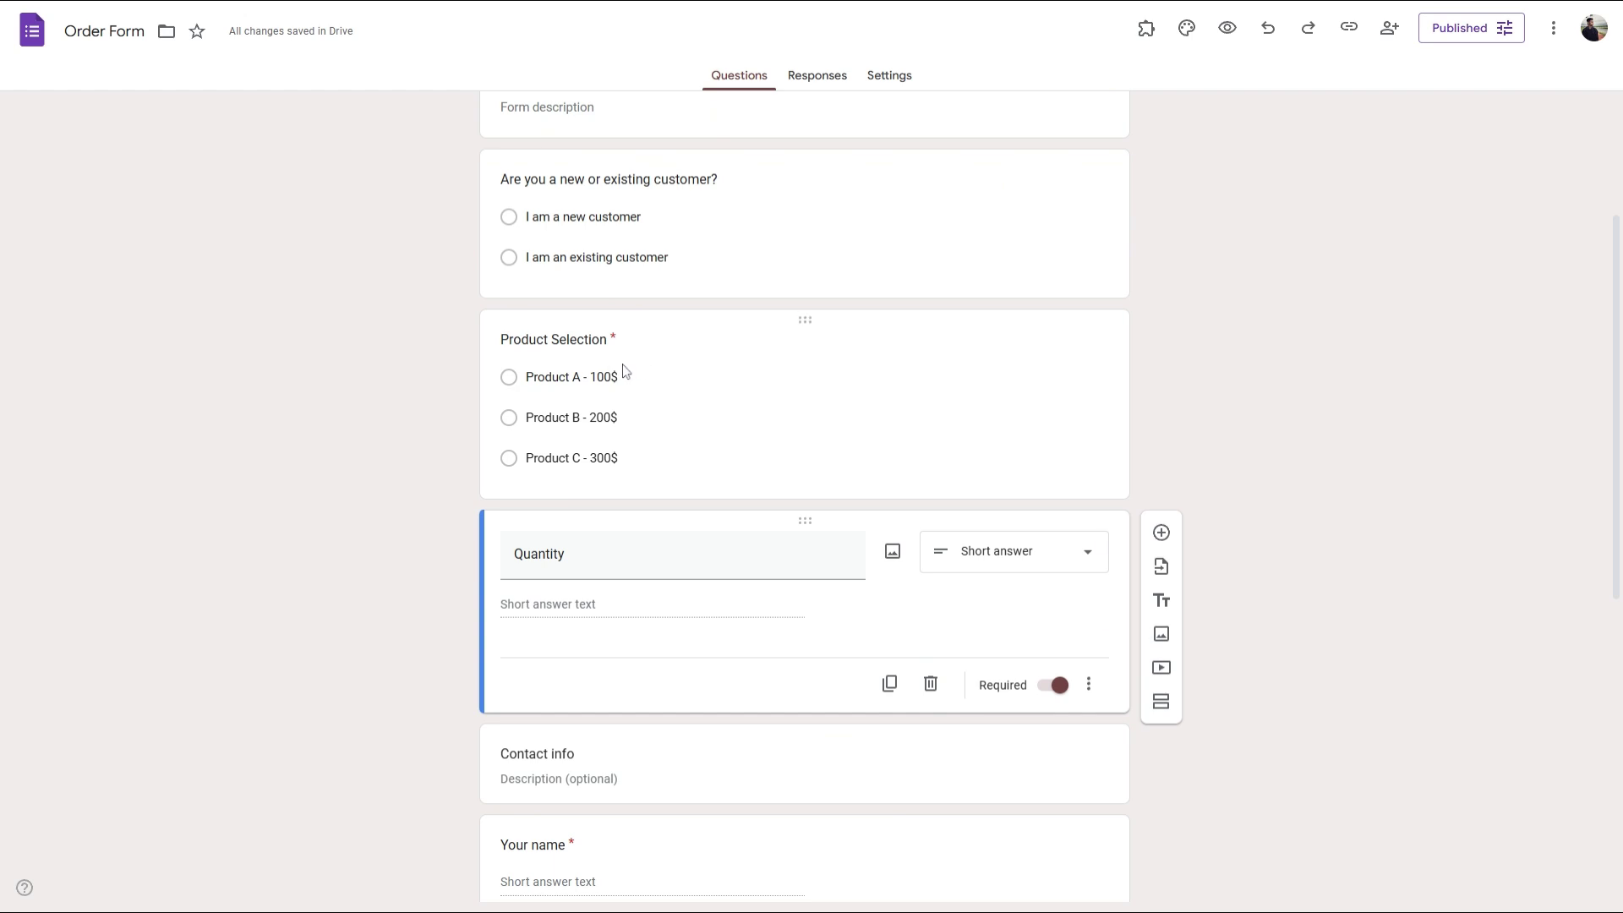
pyautogui.scroll(3, 1217, 488)
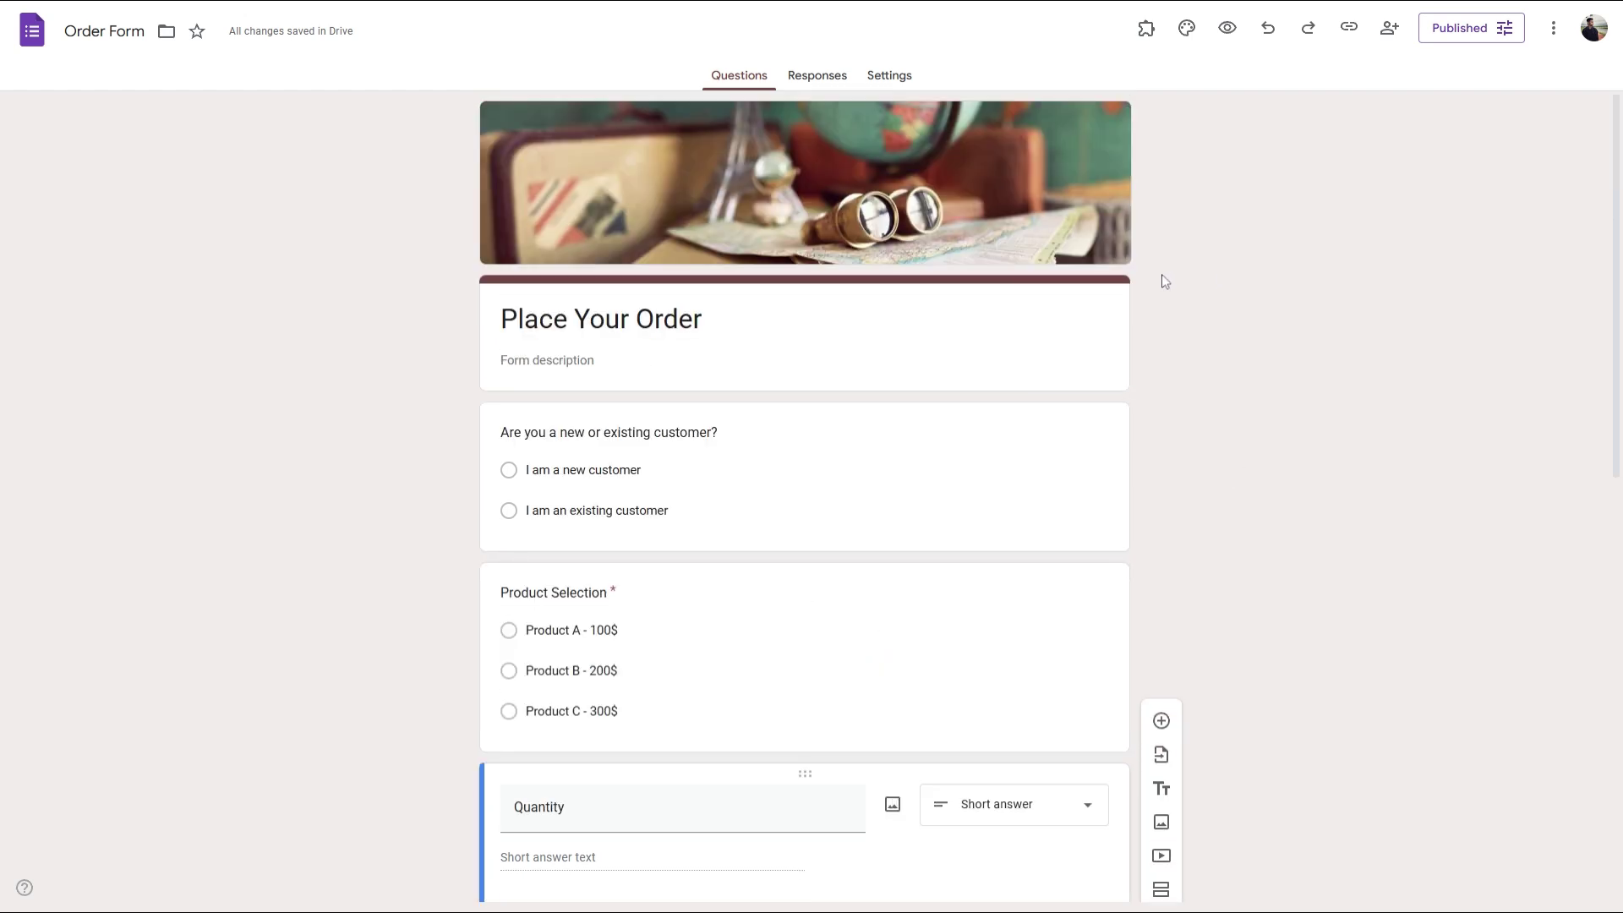
# Step: Link the form responses to a new Order Form (Responses) spreadsheet
pyautogui.click(828, 82)
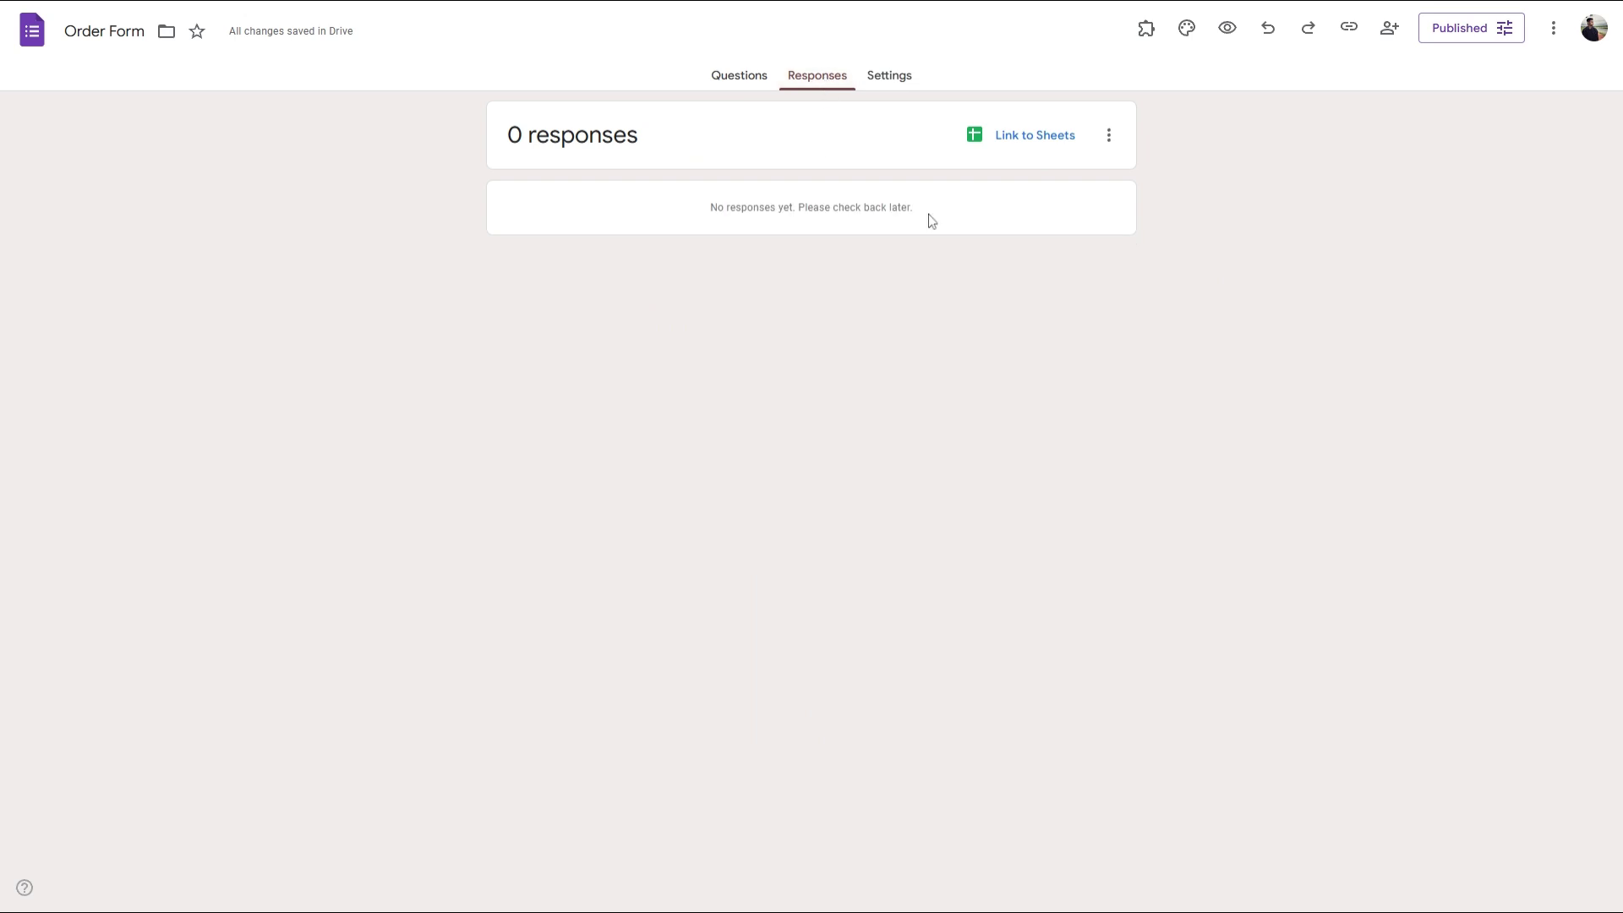
pyautogui.click(1038, 140)
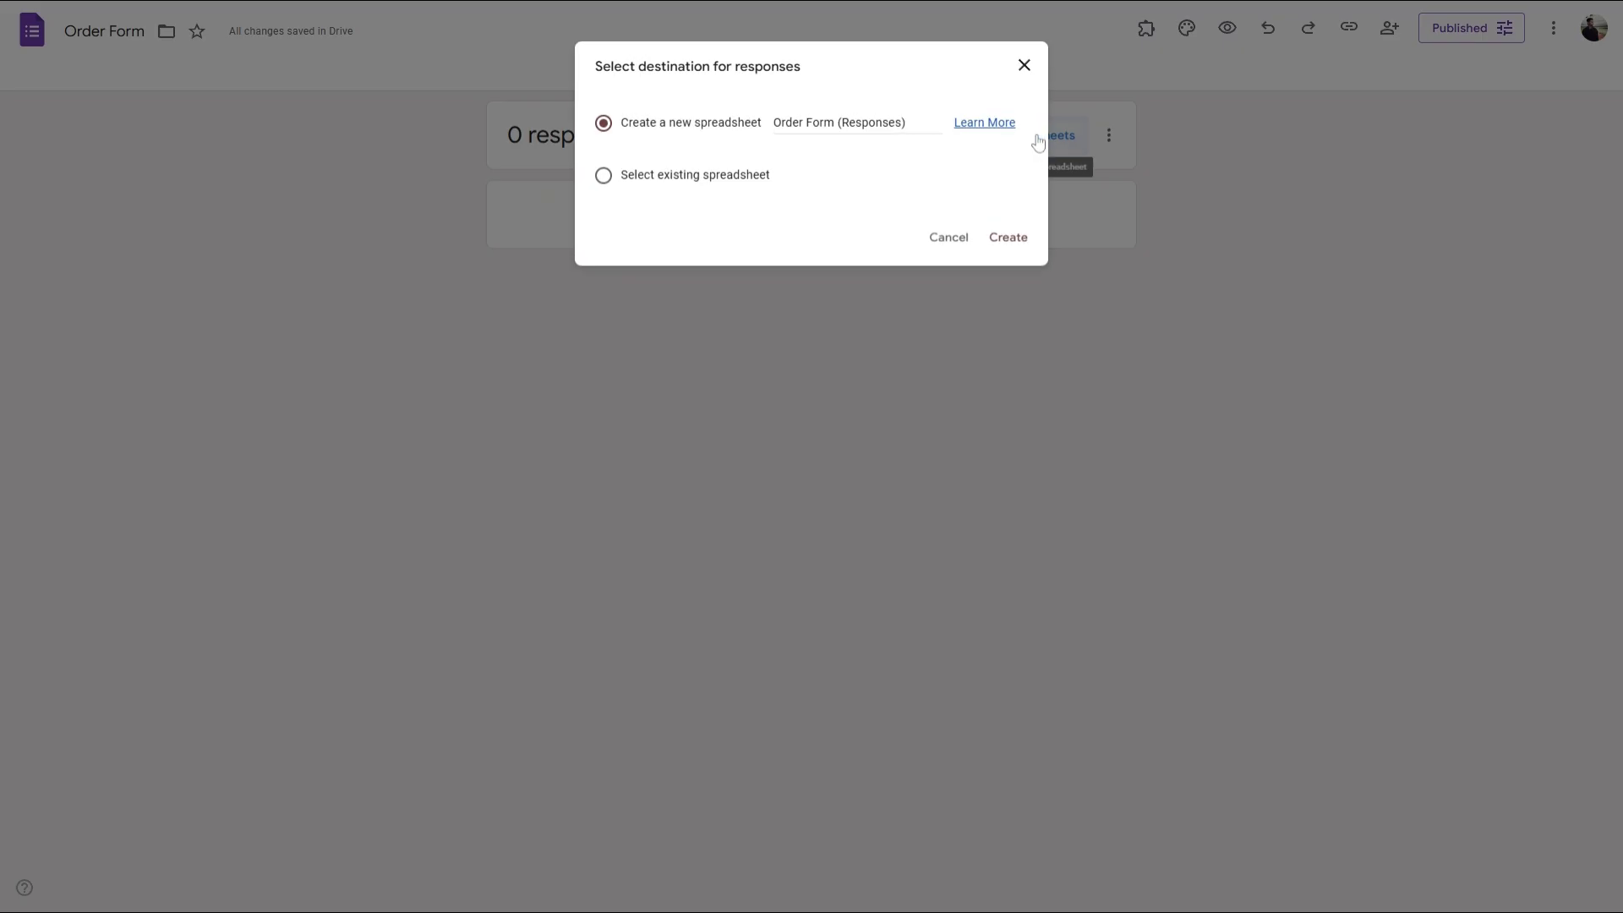
pyautogui.click(689, 177)
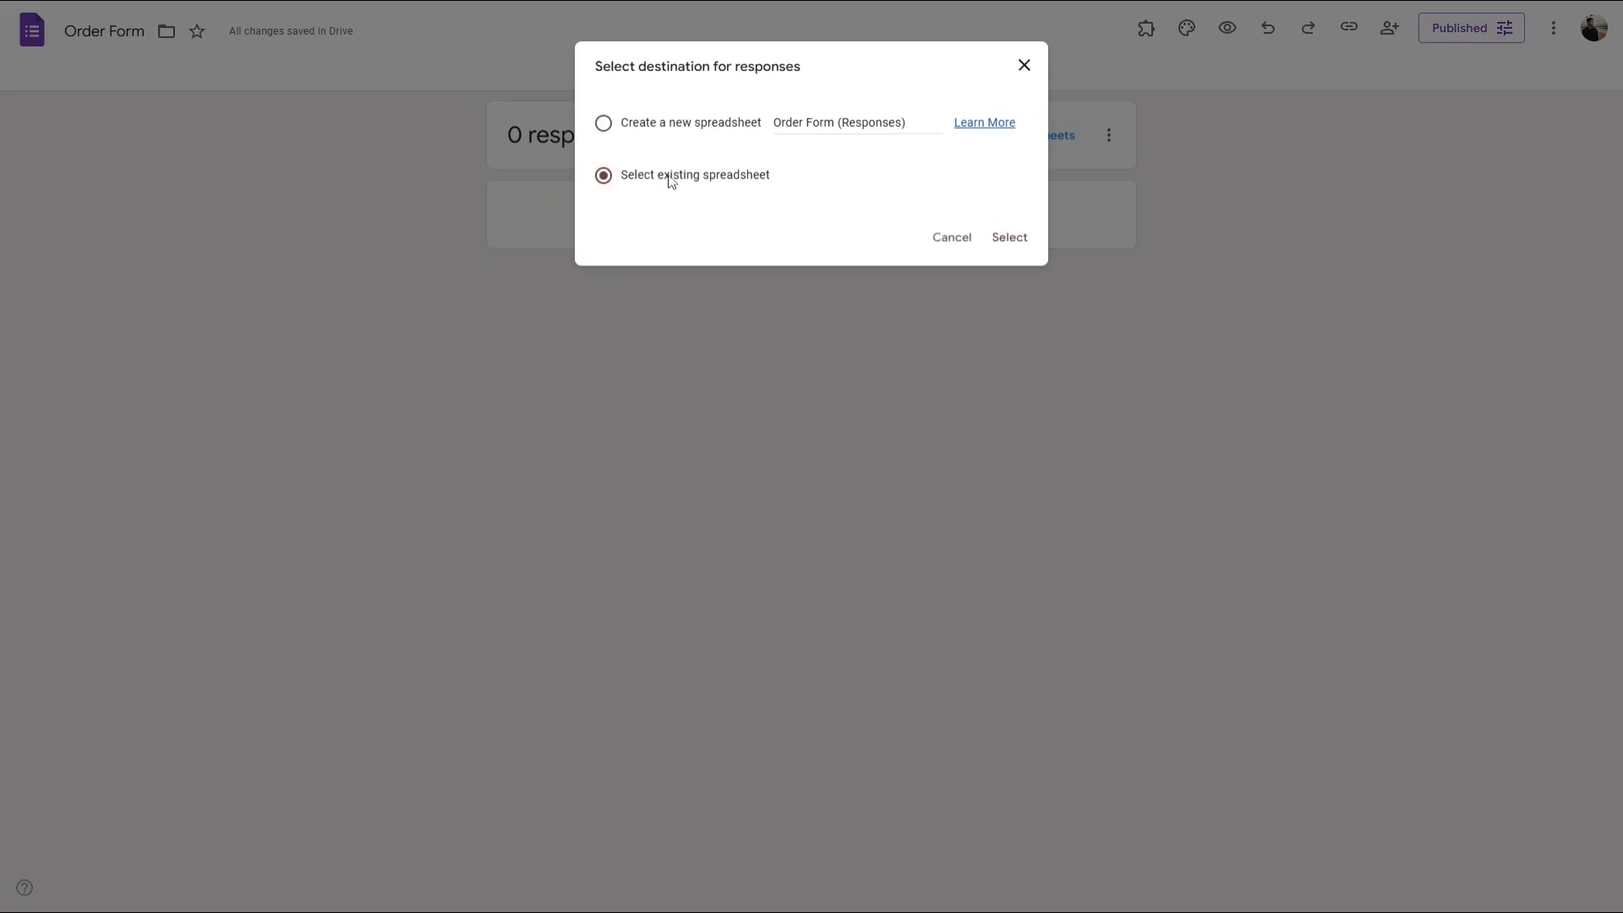
pyautogui.click(689, 128)
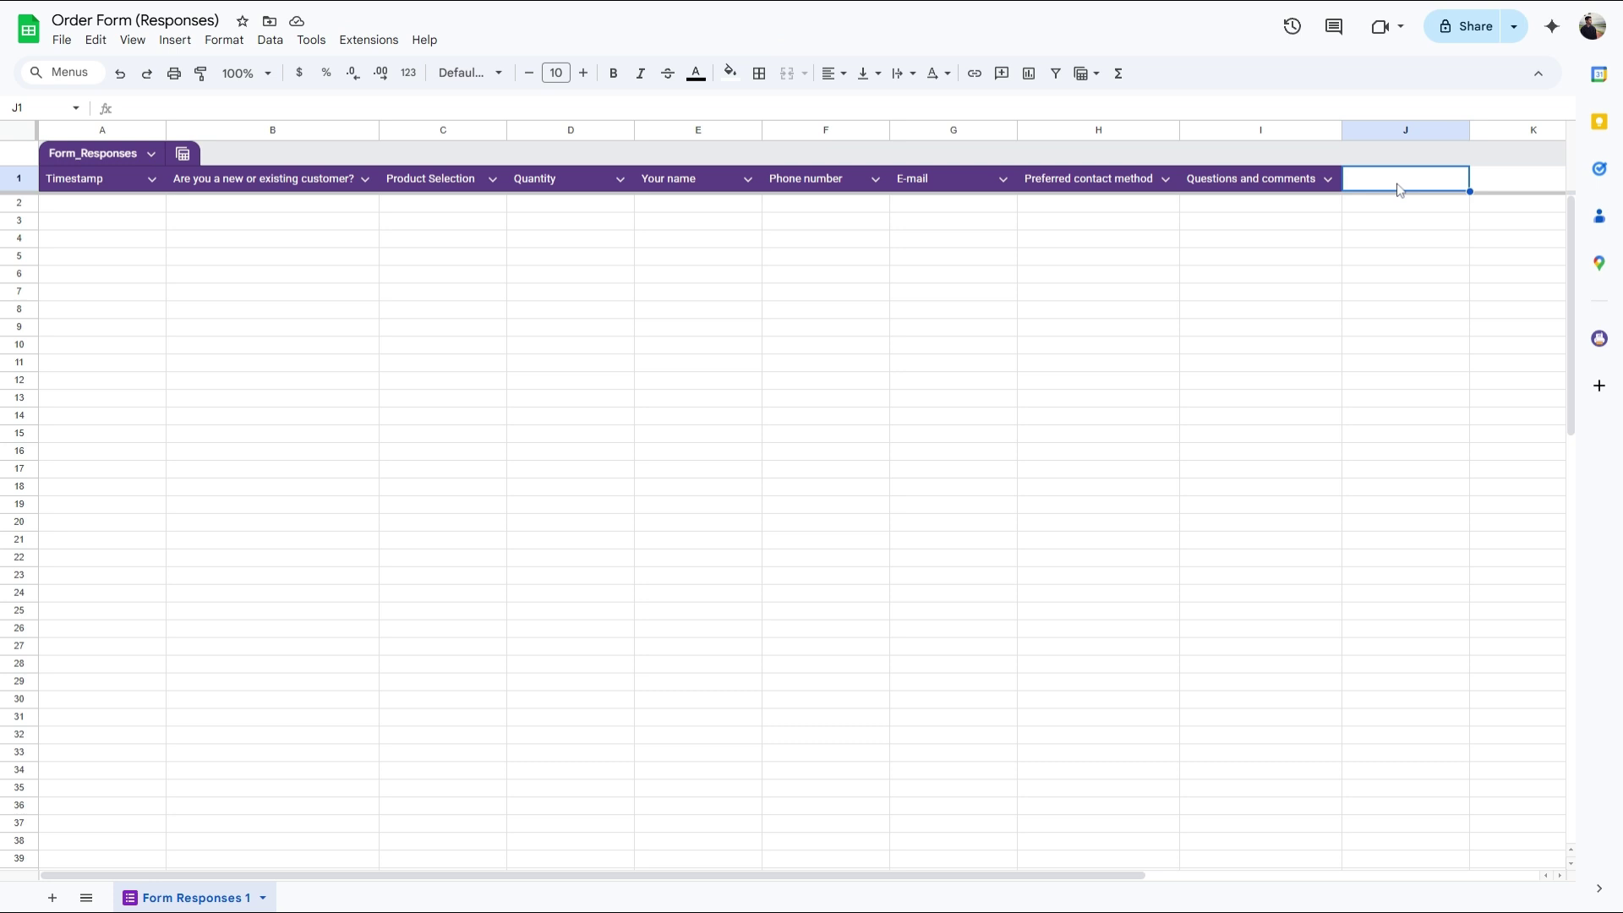
# Step: Enter the header Total Price in cell J1
pyautogui.write('T')
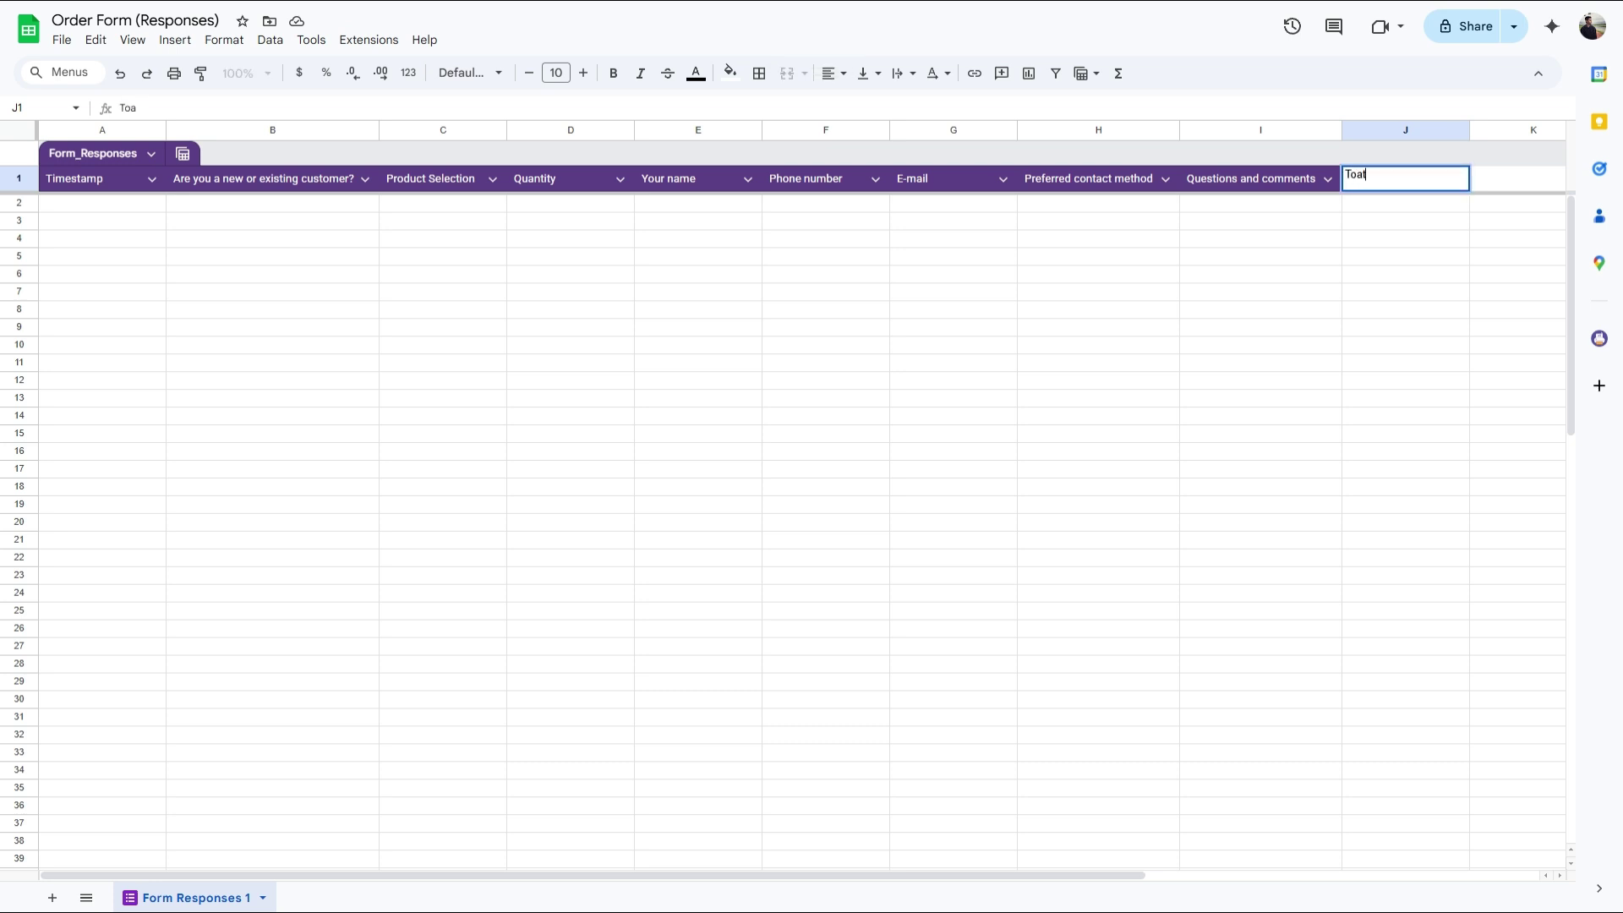
pyautogui.write('otal Price')
pyautogui.press('Return')
pyautogui.click(474, 203)
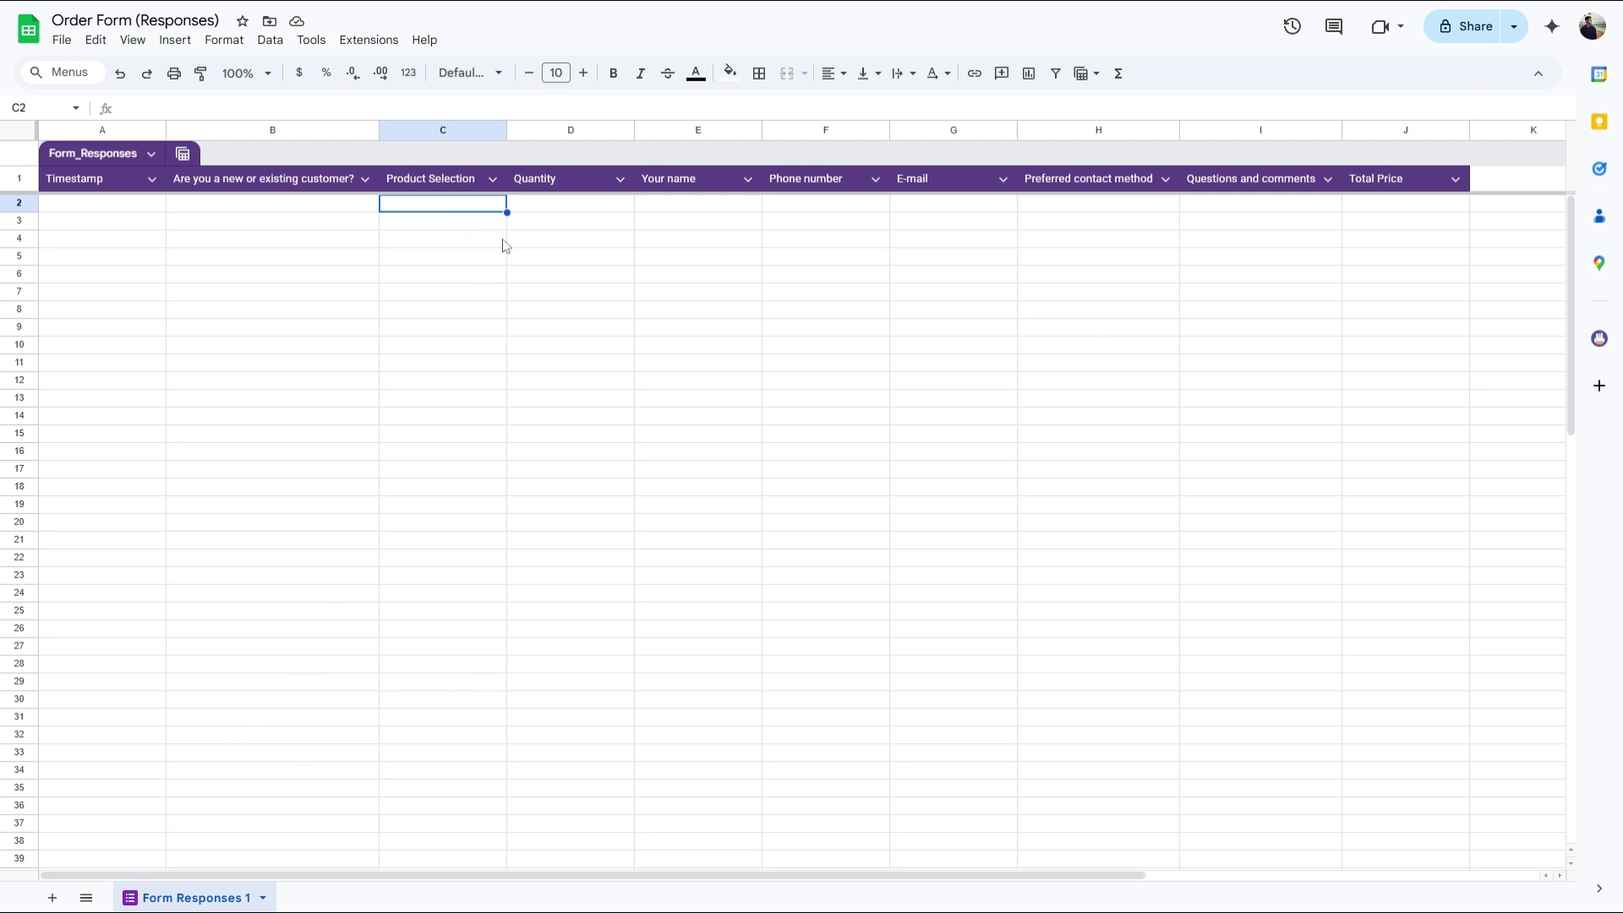
# Step: Add a Prices sheet listing Product A 100, Product B 150 and Product C 200
pyautogui.click(52, 898)
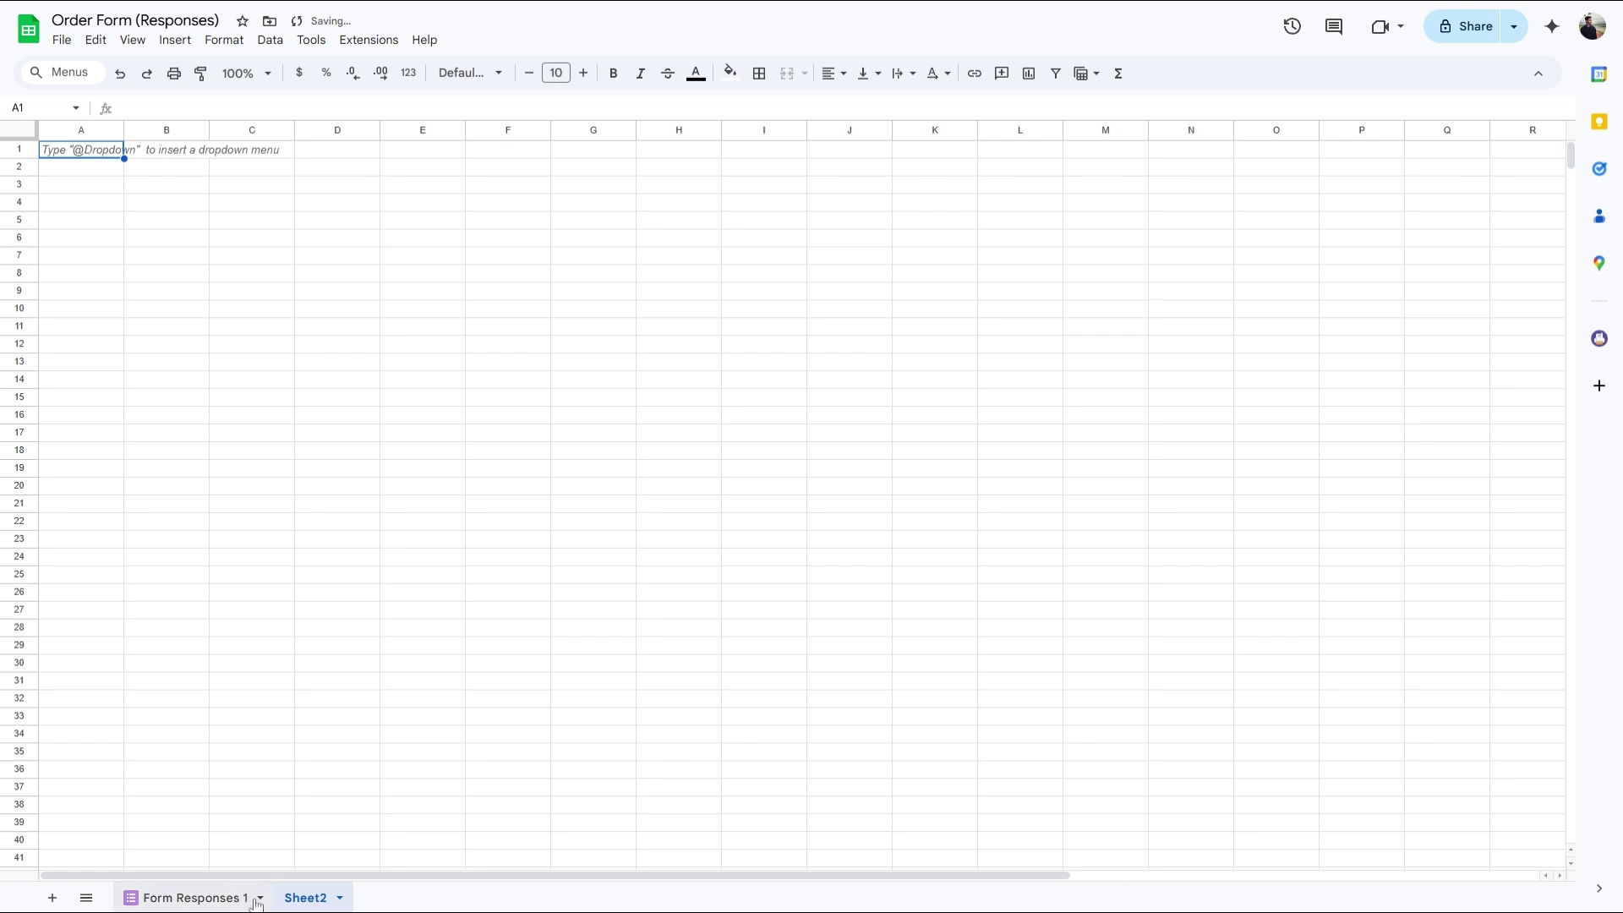
pyautogui.doubleClick(305, 898)
pyautogui.write('Prices')
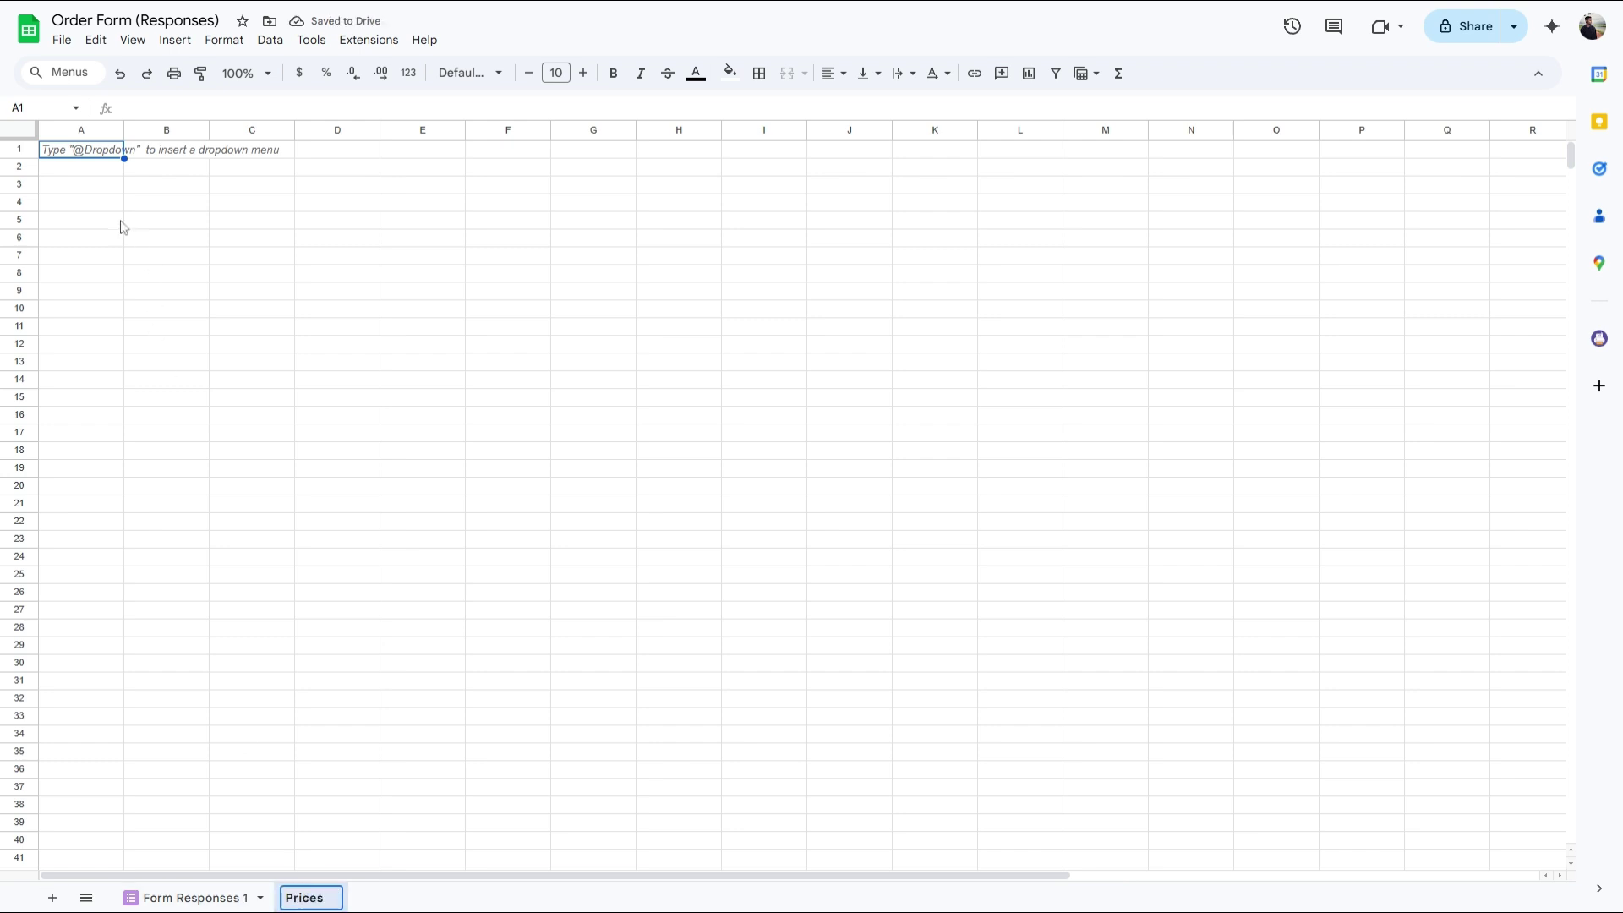
pyautogui.press('Return')
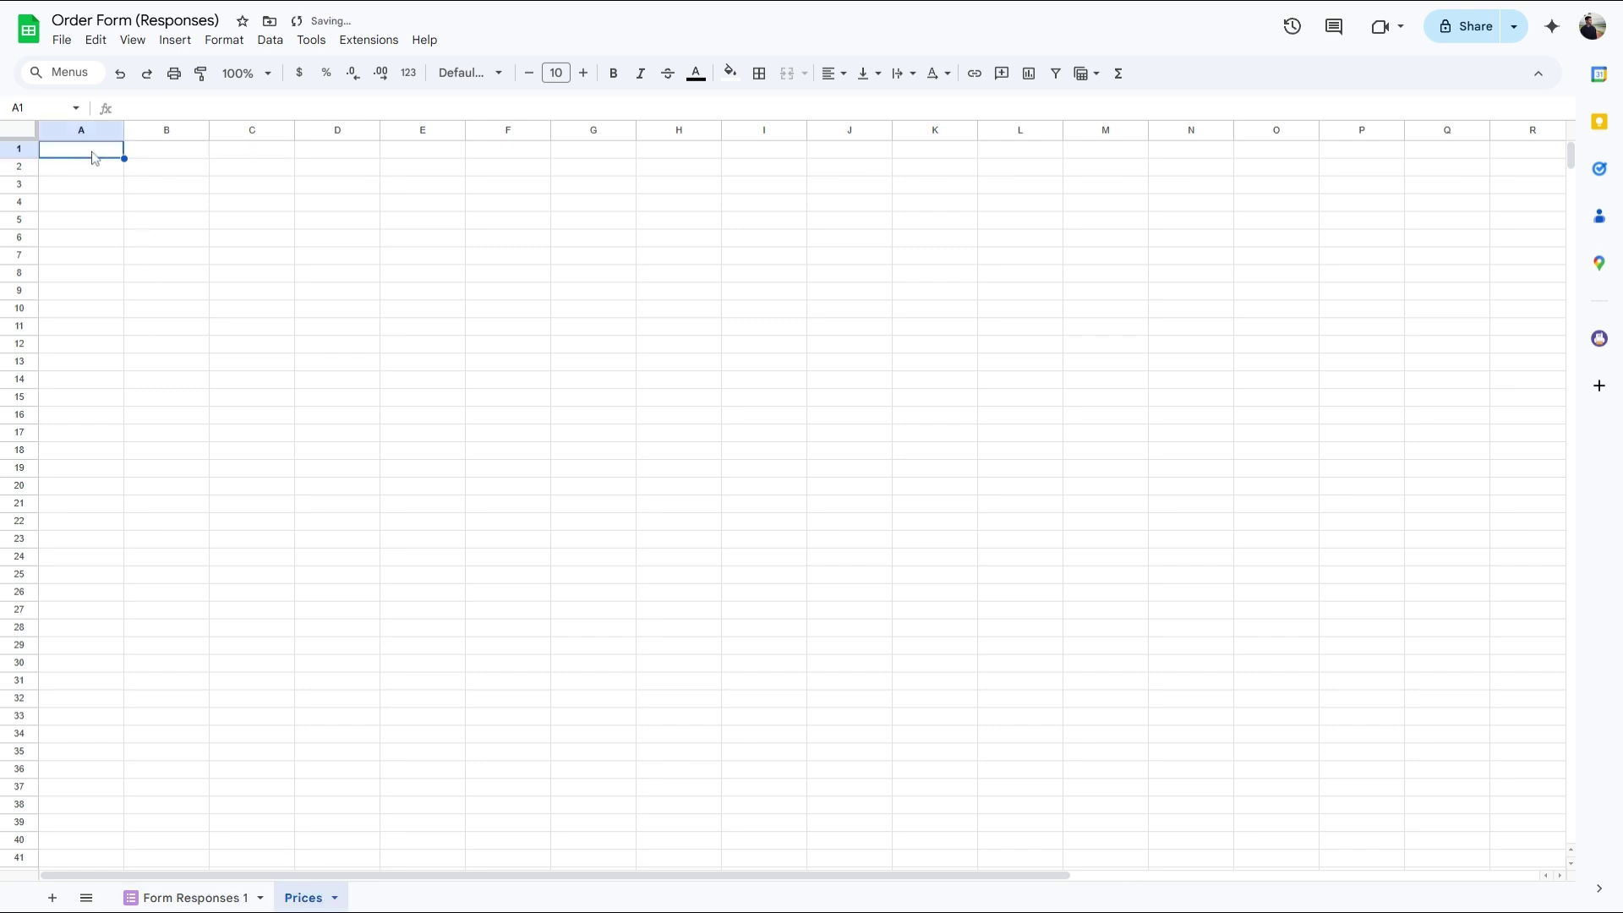
pyautogui.write('Product\tPrice ($) Product A\t100 Product B\t150 Product C\t200')
pyautogui.click(166, 237)
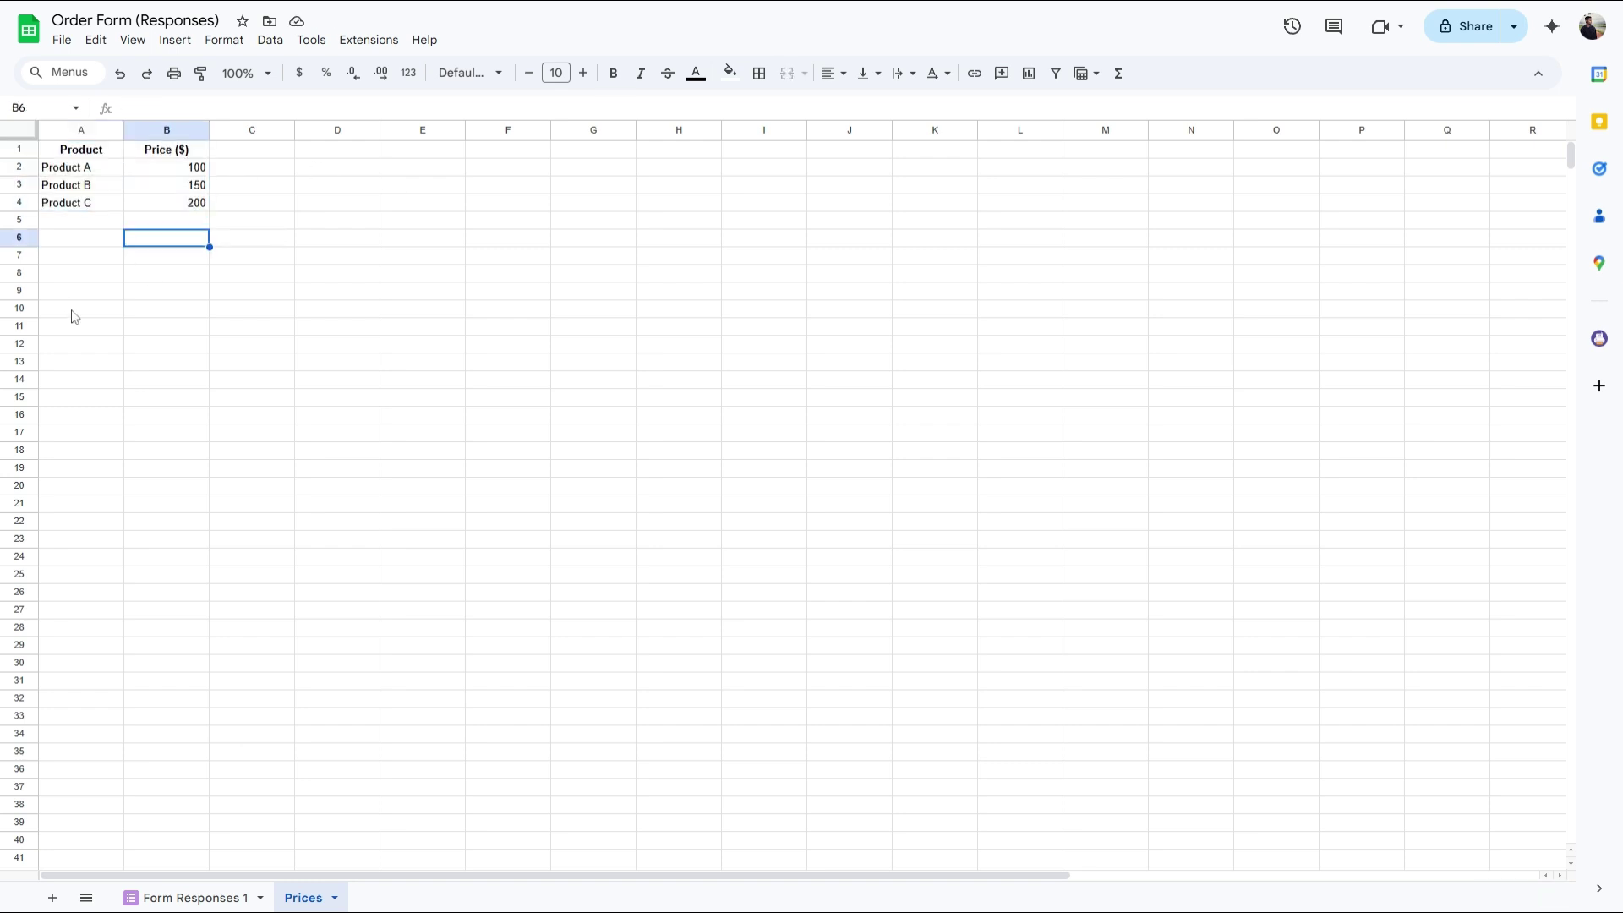
# Step: Put =VLOOKUP(C2, Prices!A:B, 2, FALSE) * D2 into J2 of Form Responses 1
pyautogui.click(203, 899)
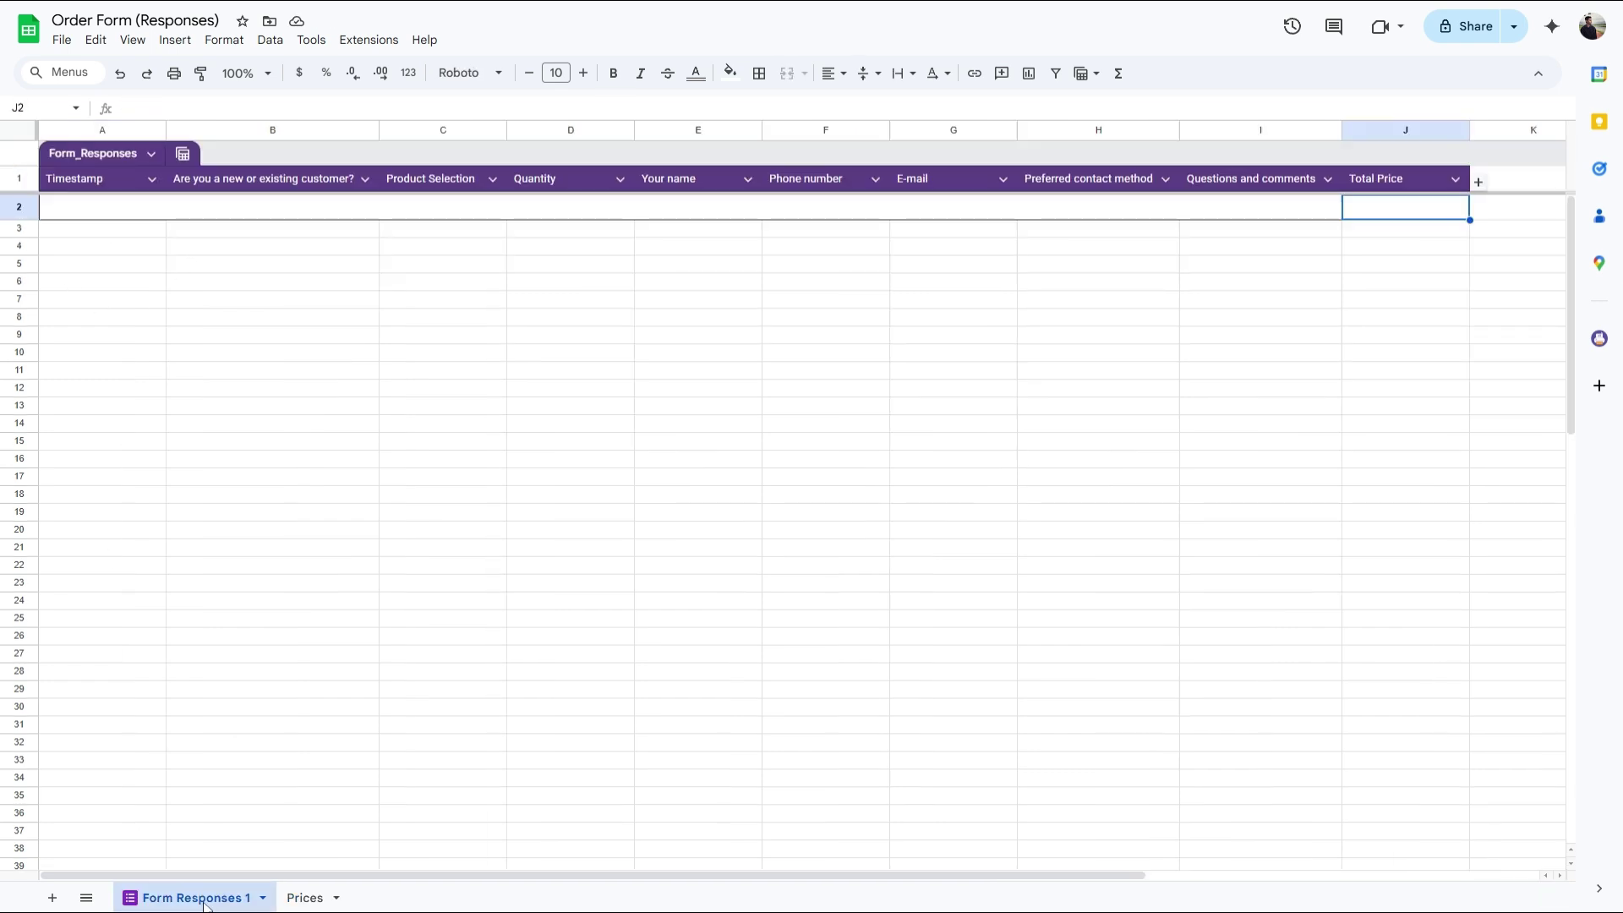
pyautogui.write('=VLOOKUP(C2, Prices!A:B, 2, FALSE) * D2')
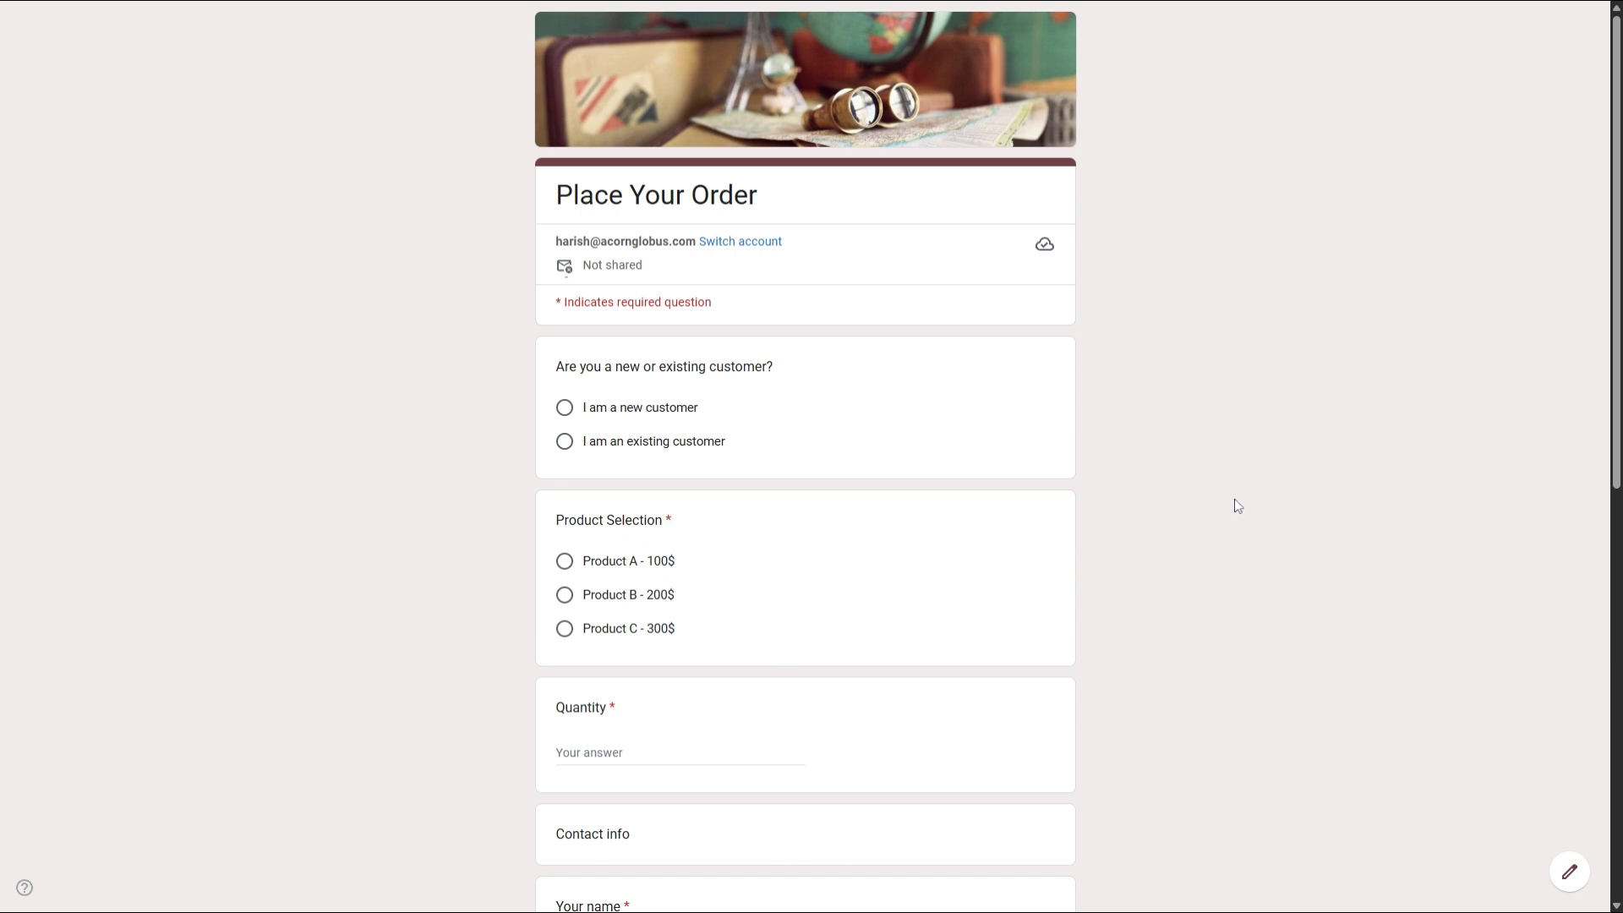
# Step: Answer the live form as an existing customer ordering Product A with quantity 1
pyautogui.click(602, 440)
pyautogui.scroll(-3, 665, 425)
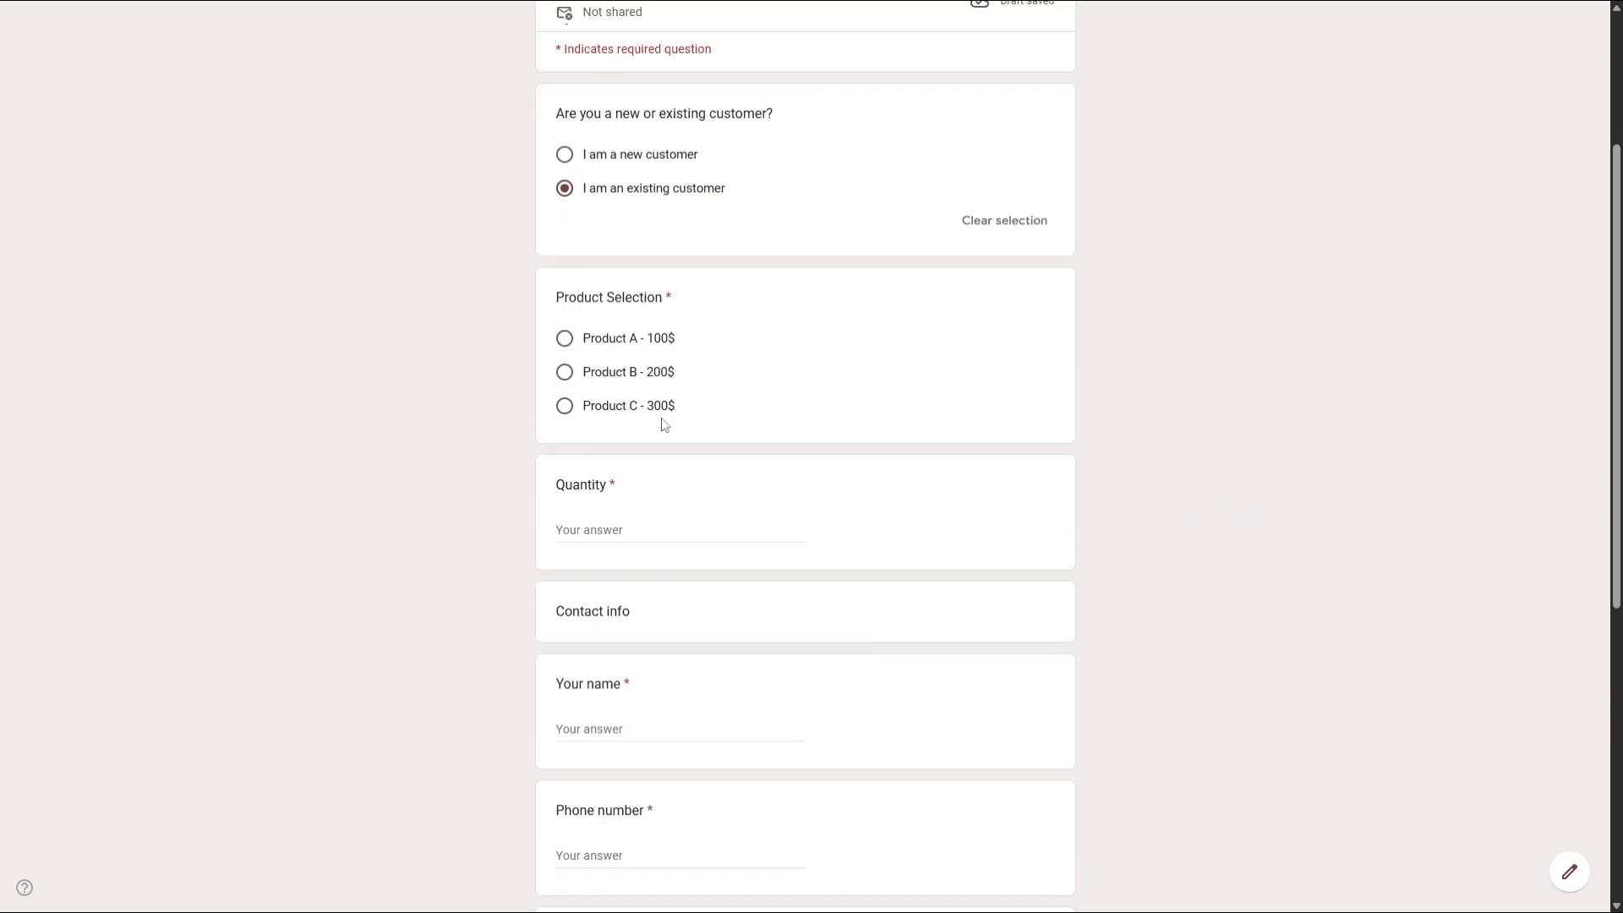
pyautogui.click(619, 339)
pyautogui.scroll(-4, 619, 339)
pyautogui.click(651, 210)
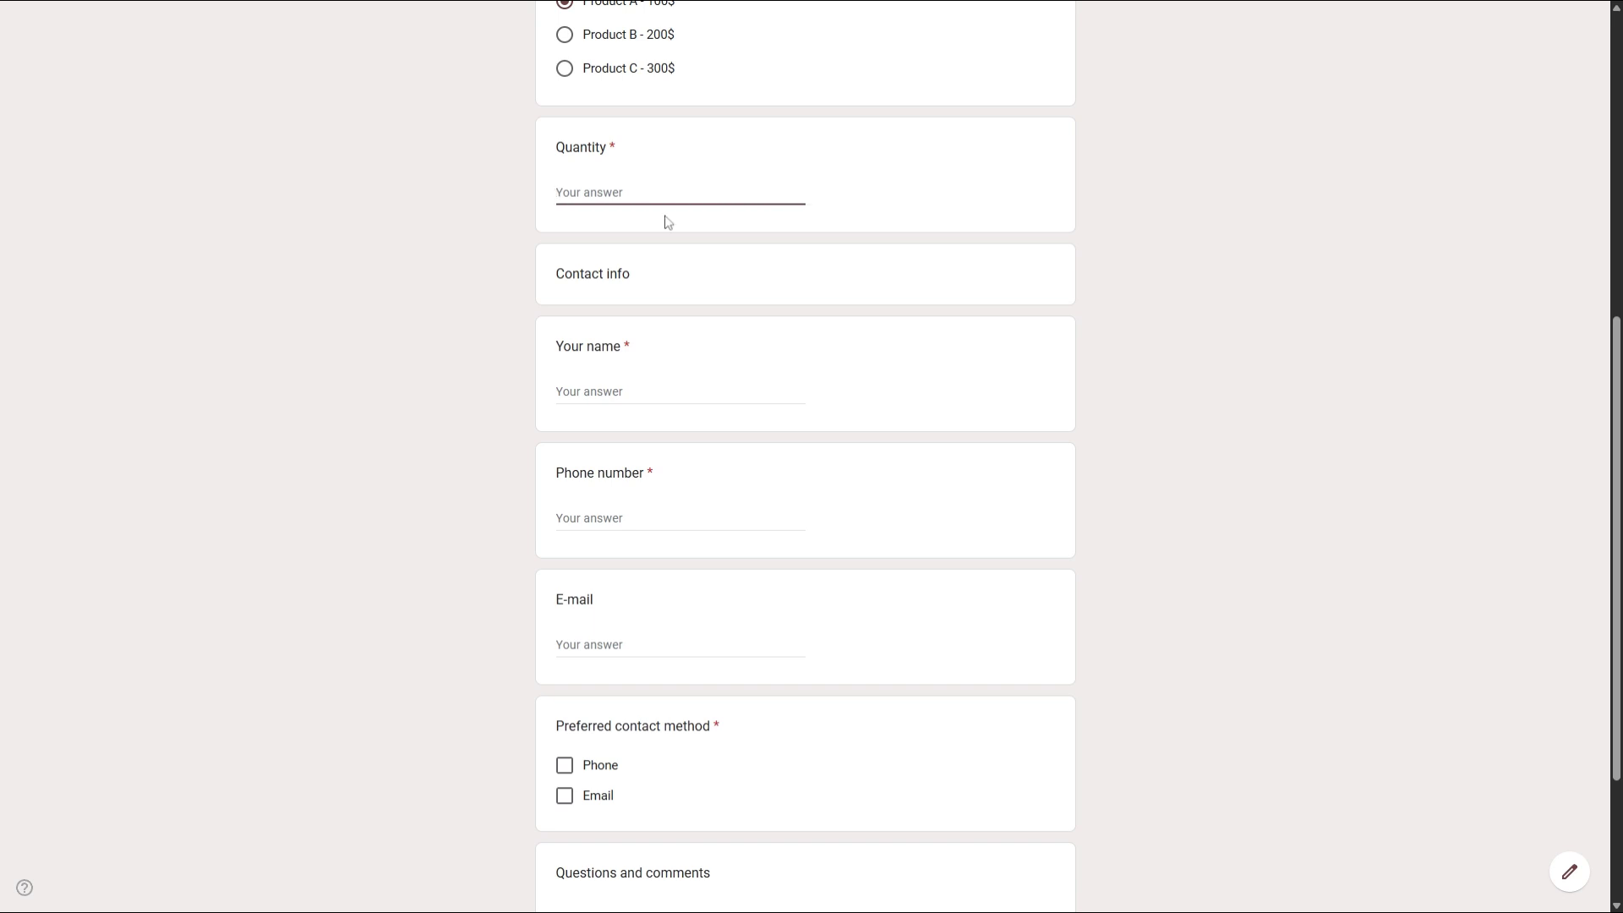
pyautogui.write('1')
pyautogui.press('Tab')
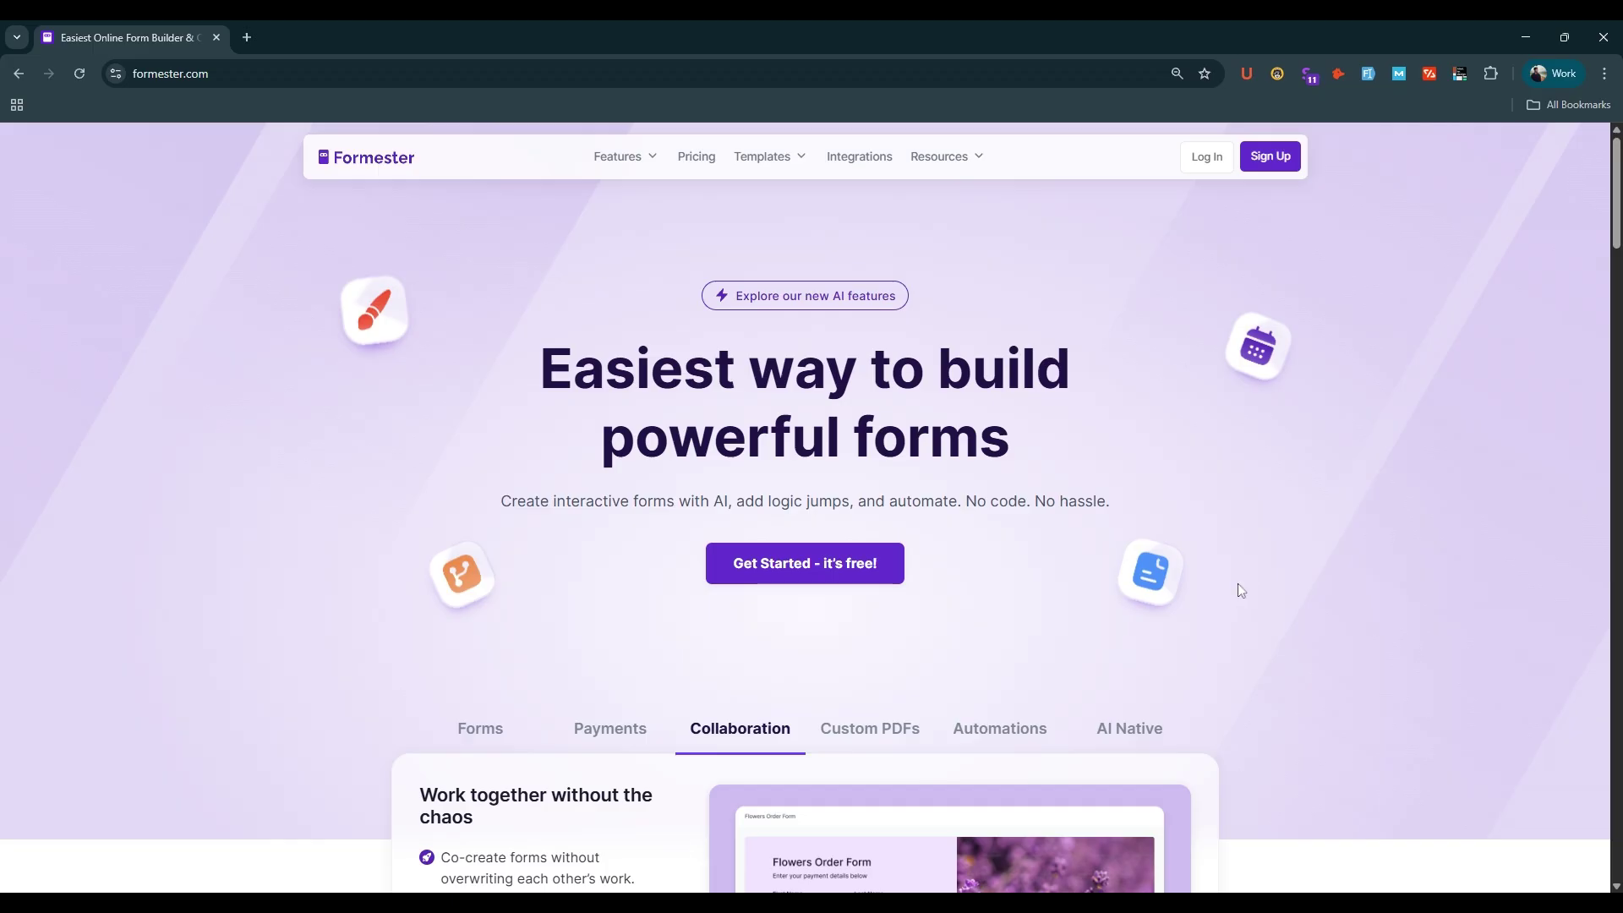
# Step: Log in and import the Place Your Order form from Google Forms into Formester
pyautogui.click(1207, 159)
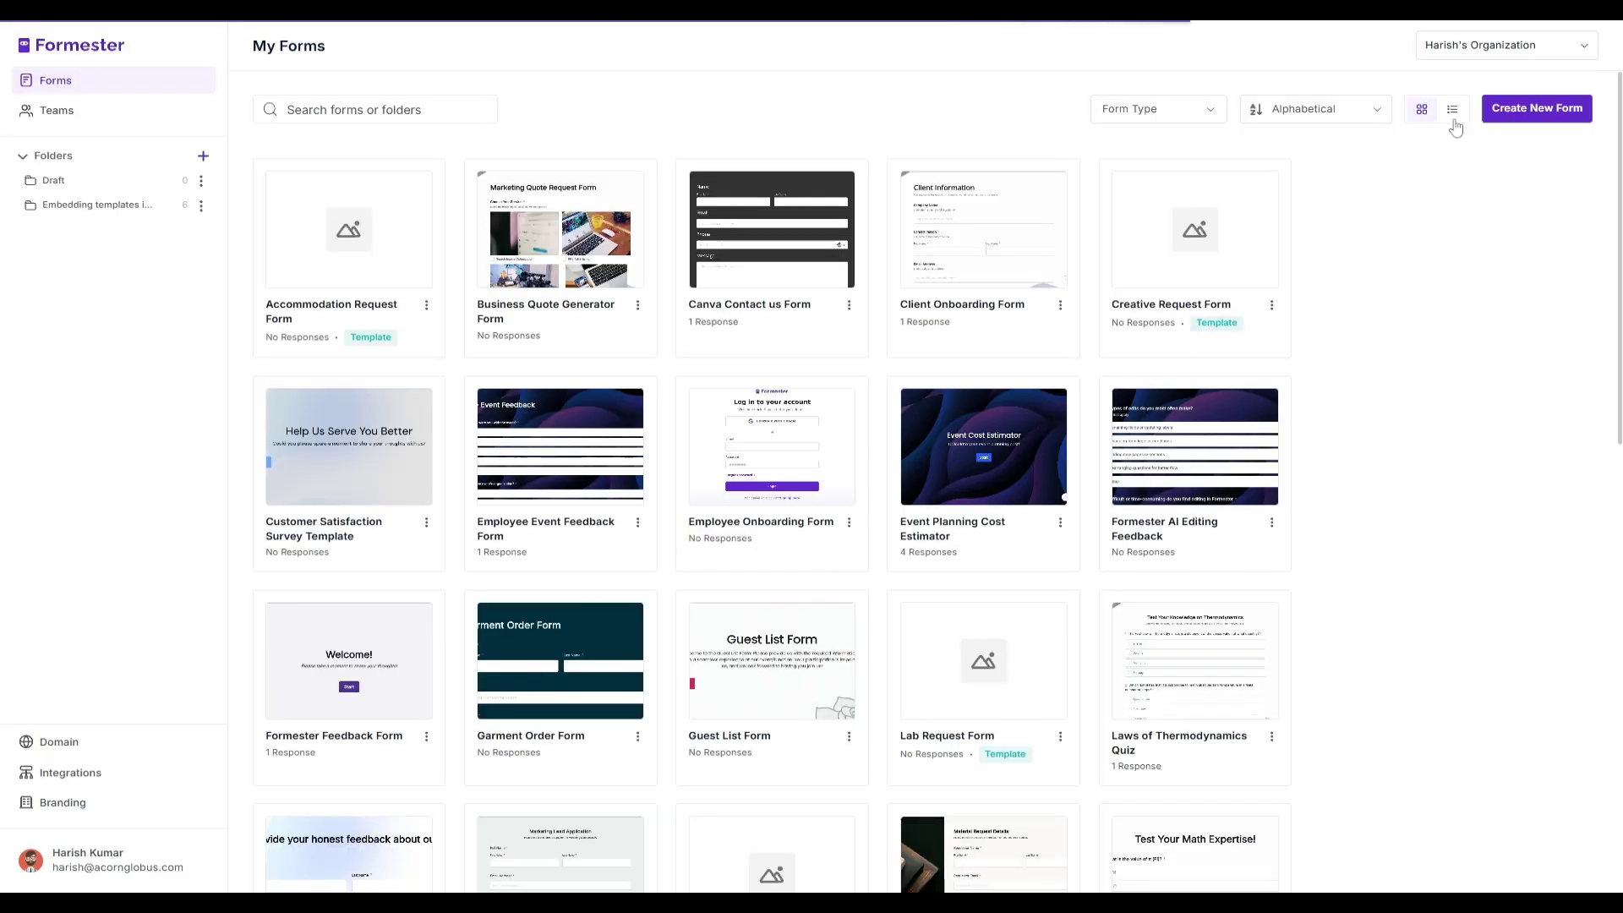
pyautogui.click(1541, 109)
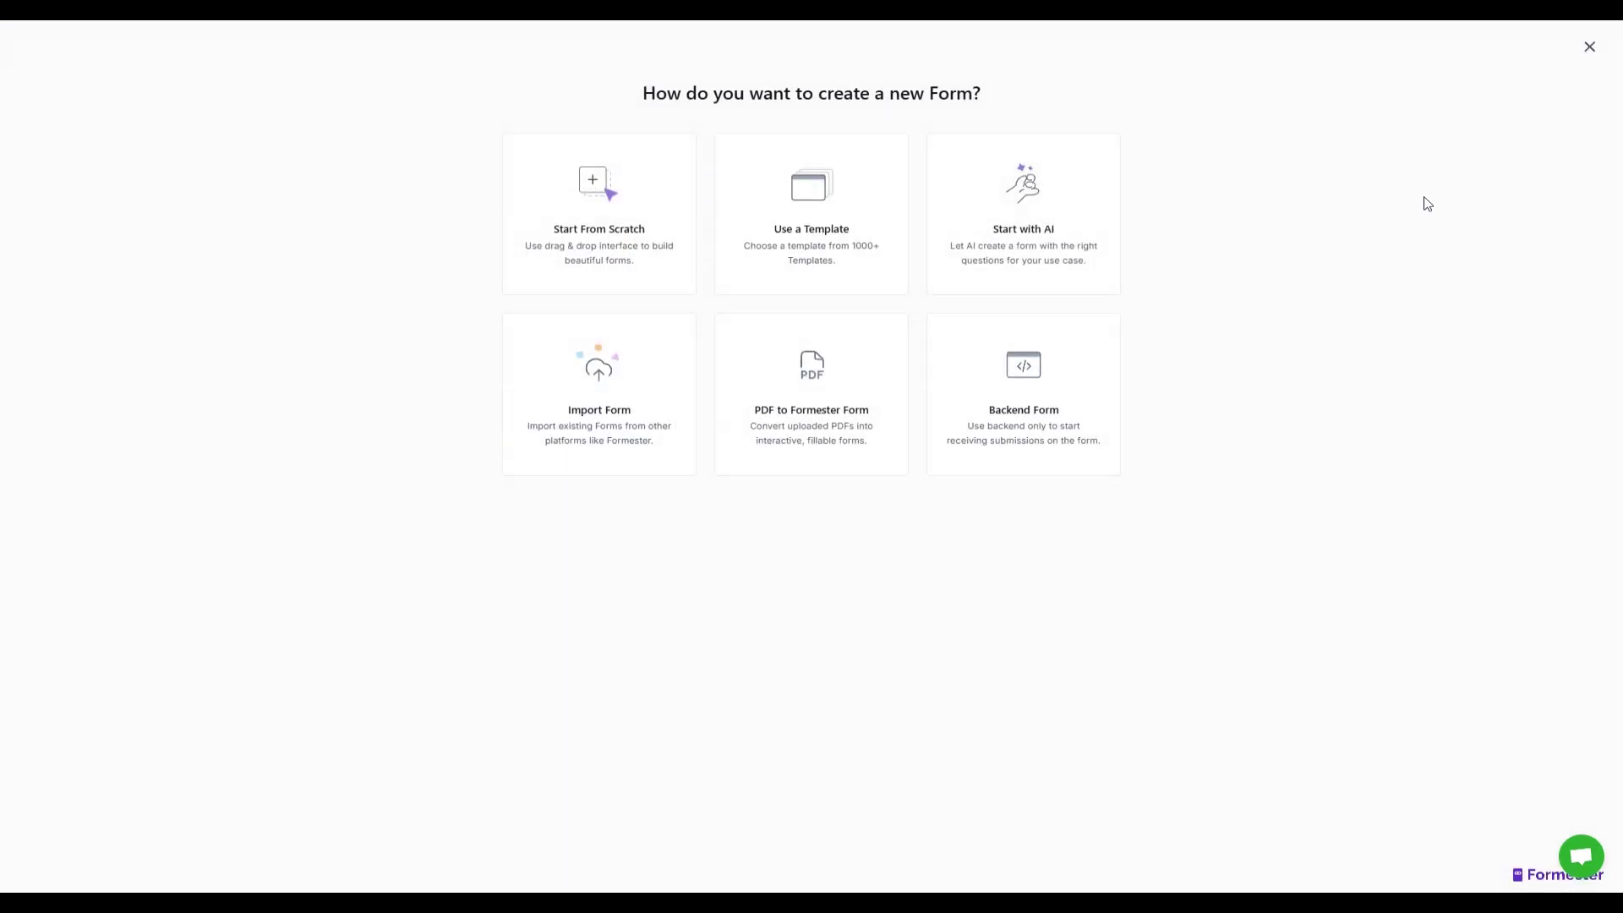
pyautogui.click(635, 399)
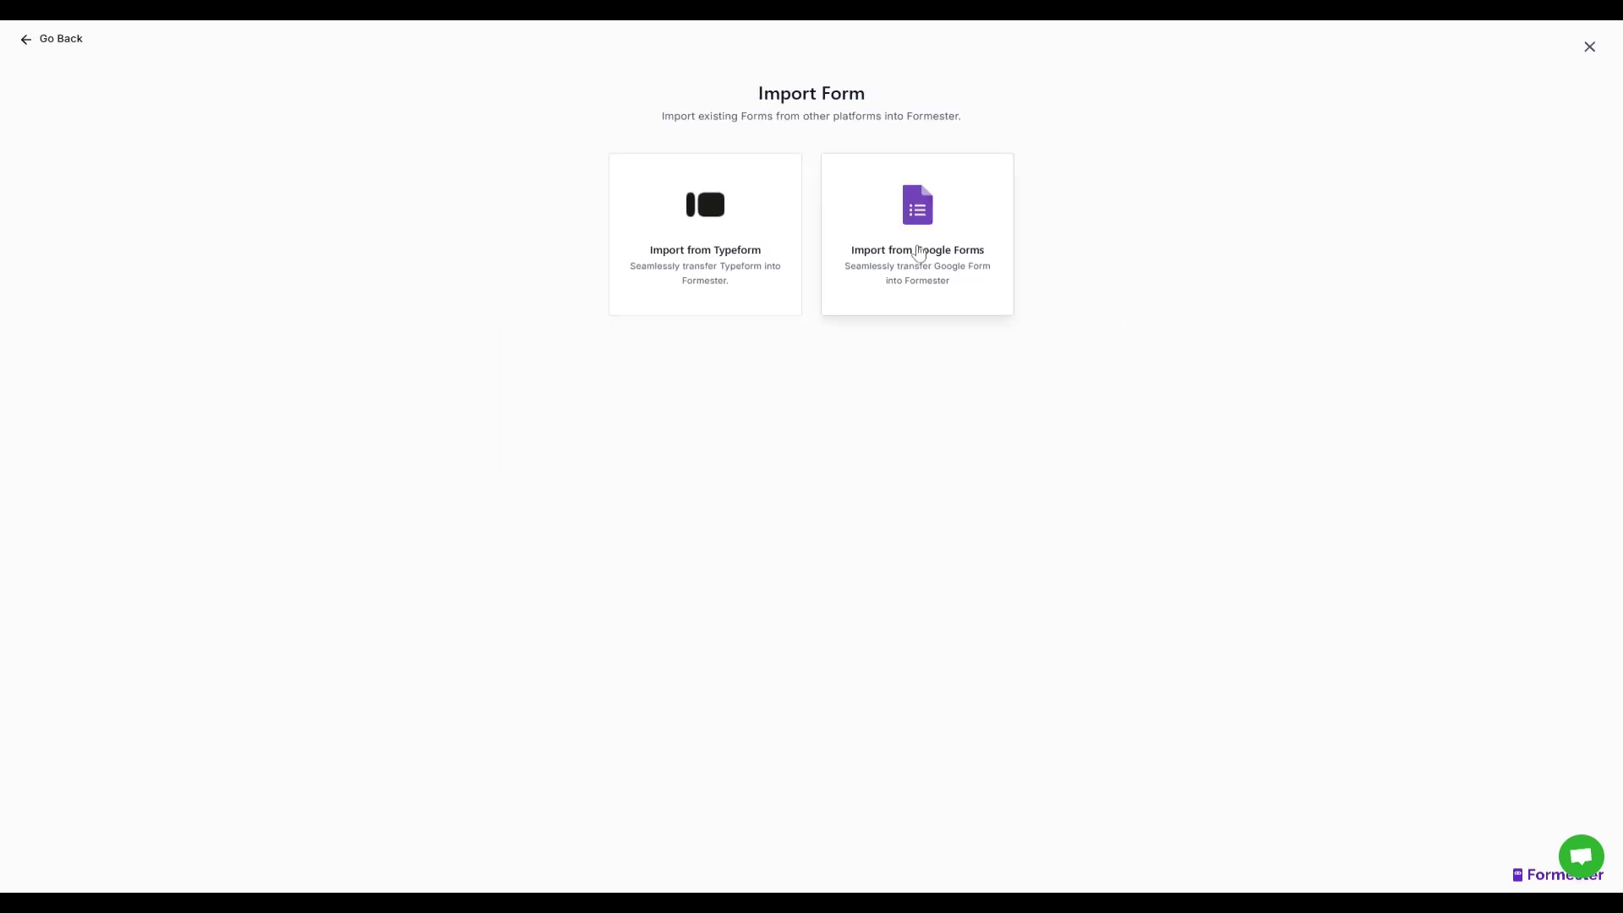
pyautogui.click(954, 239)
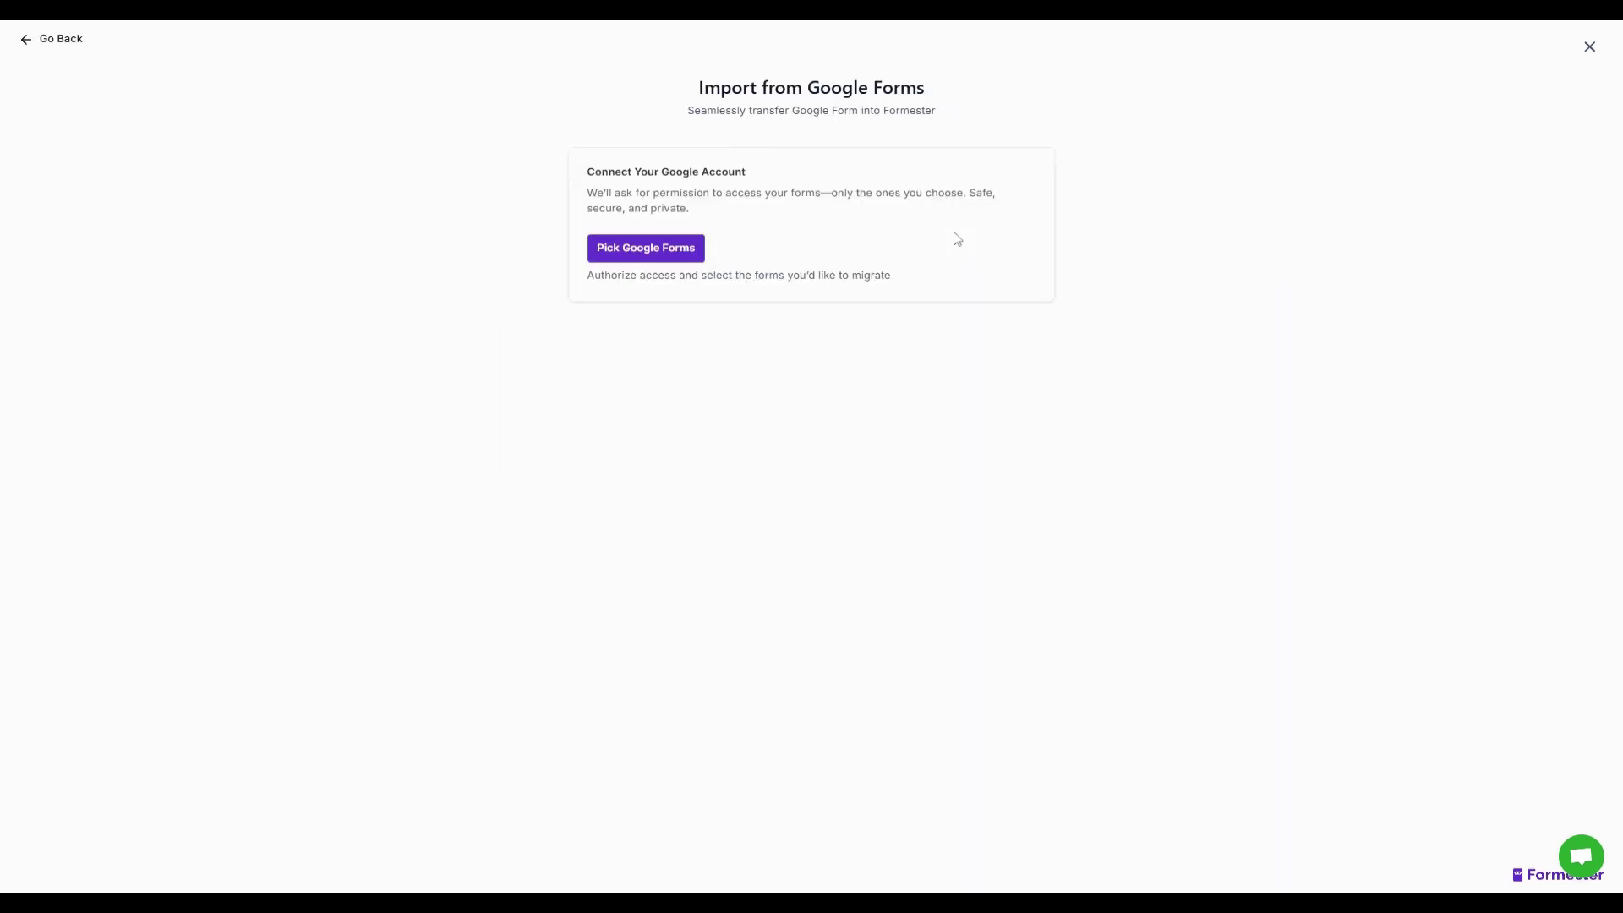
pyautogui.click(671, 254)
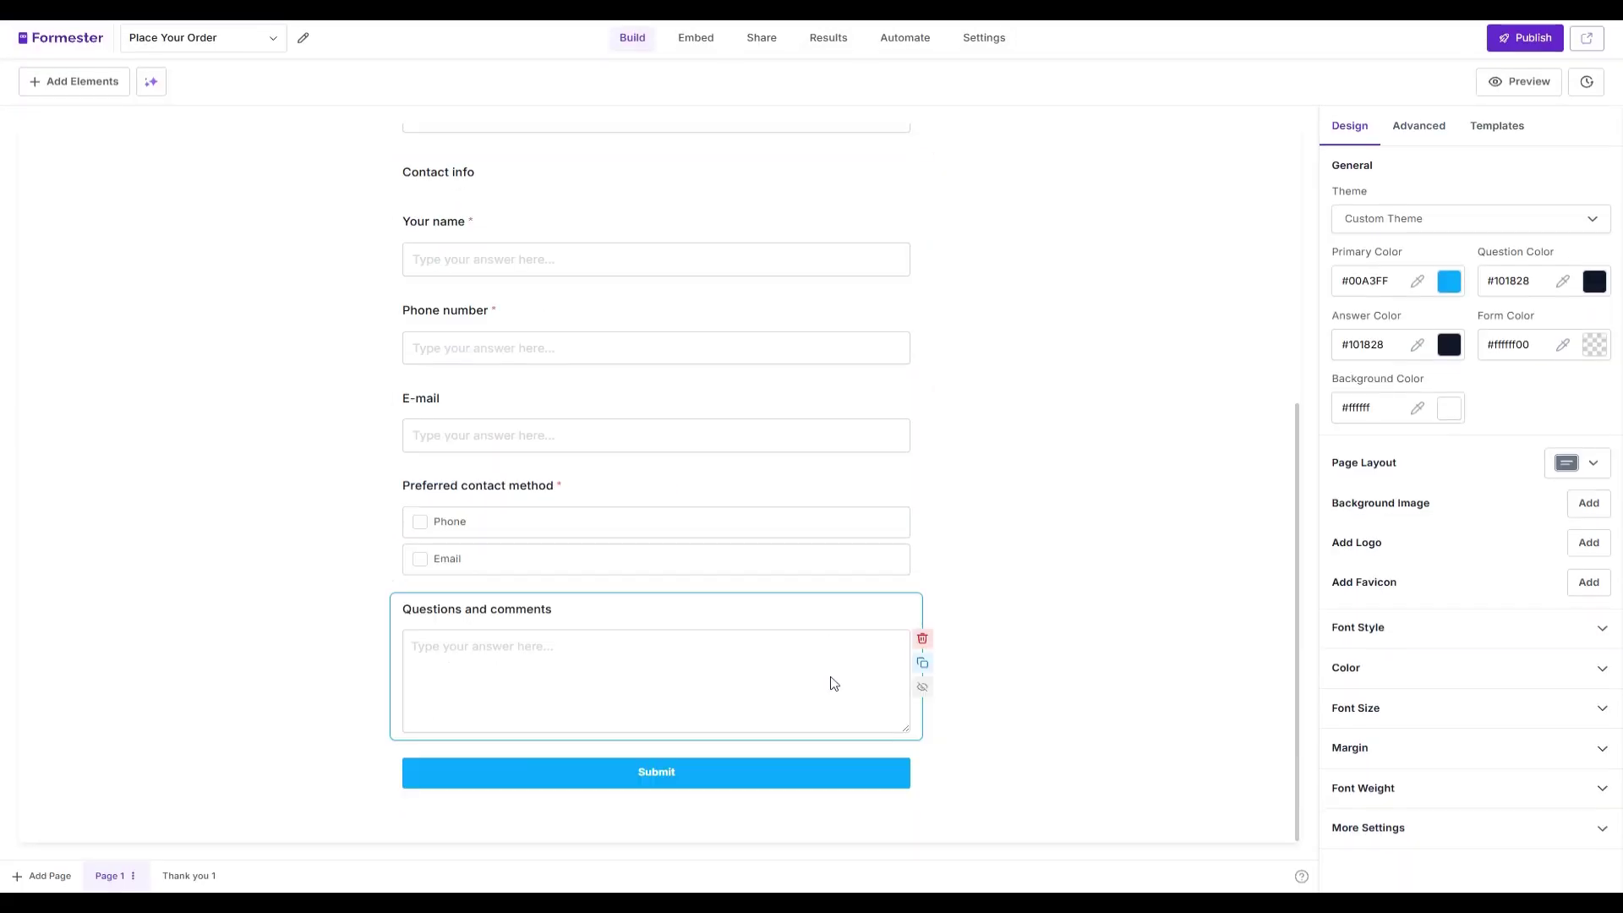
# Step: Insert a Calculation element at the end of Place Your Order, just above Submit
pyautogui.scroll(5, 827, 454)
pyautogui.scroll(-5, 786, 663)
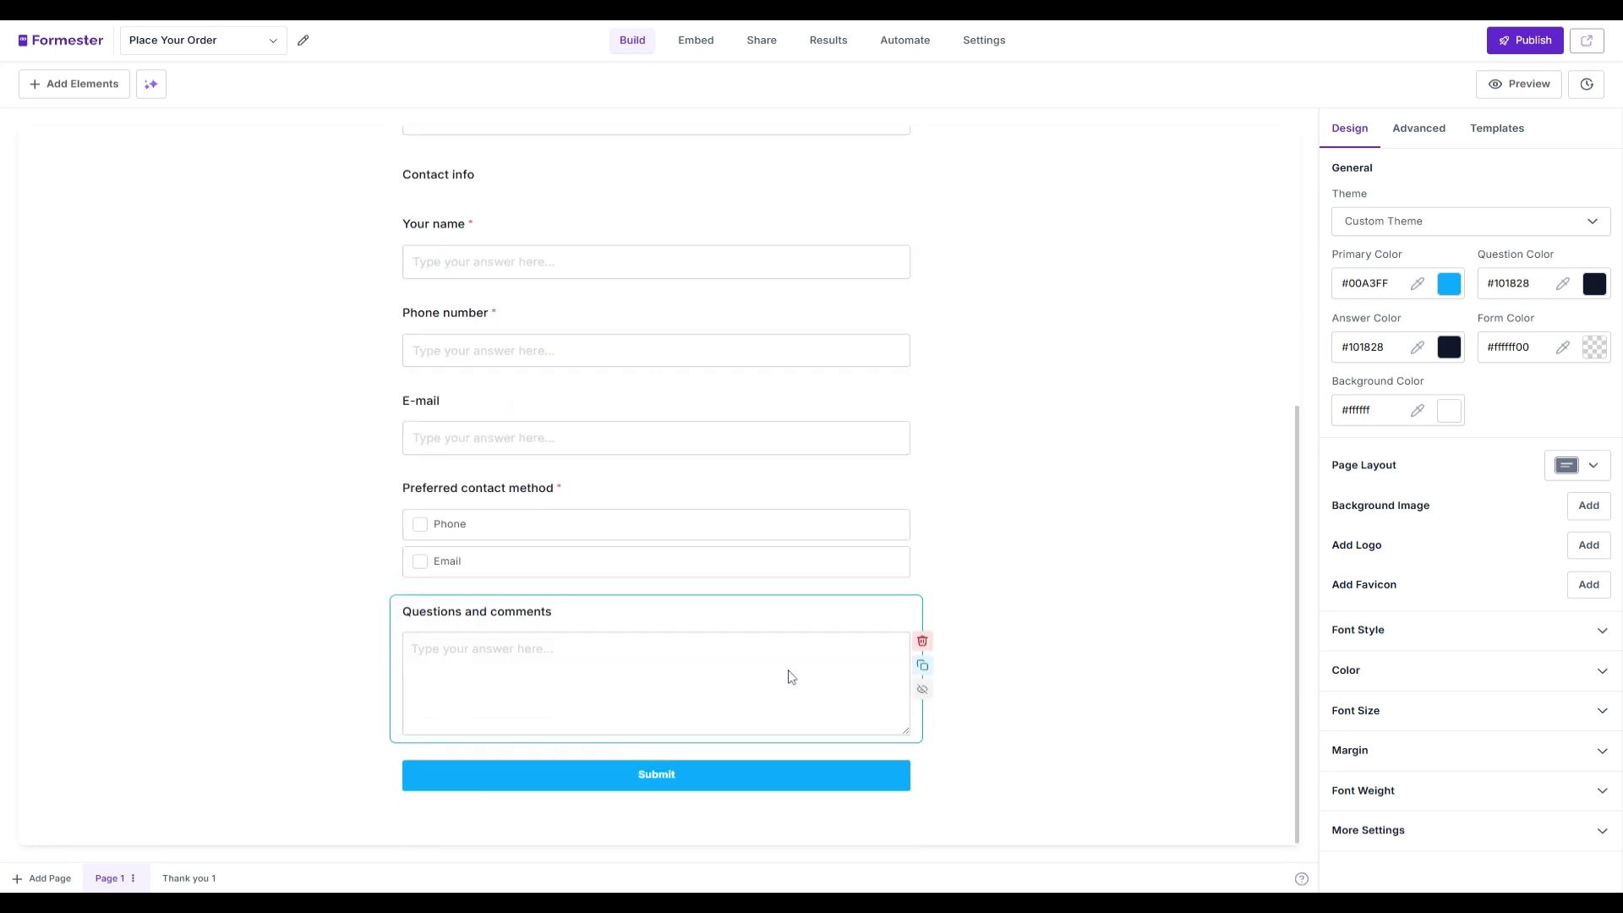
pyautogui.scroll(5, 789, 674)
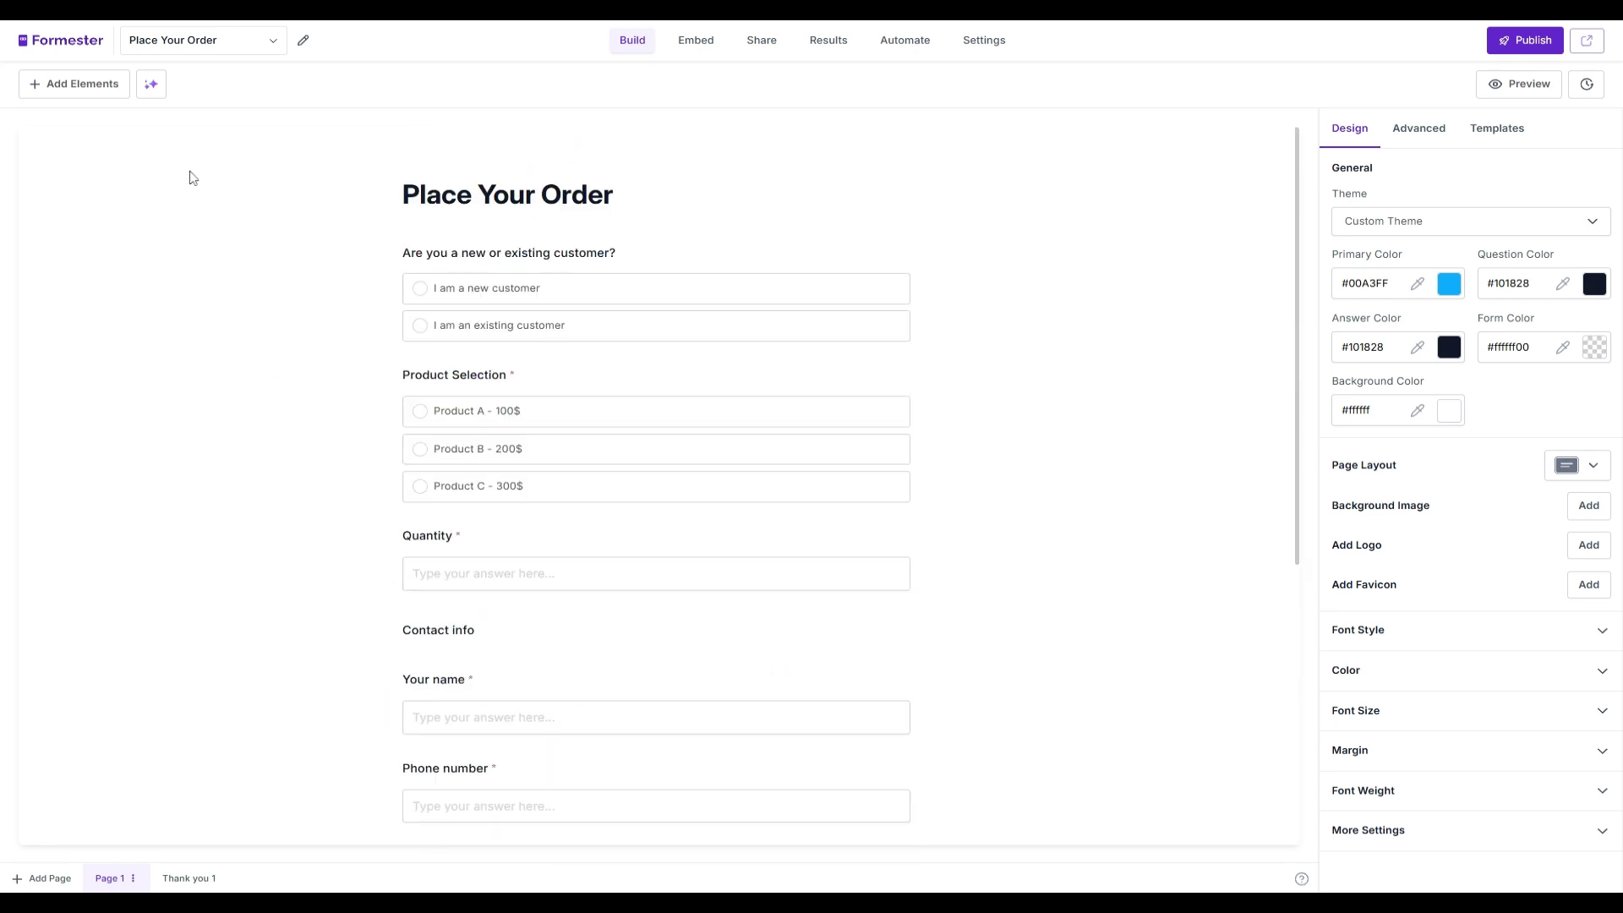
pyautogui.click(83, 91)
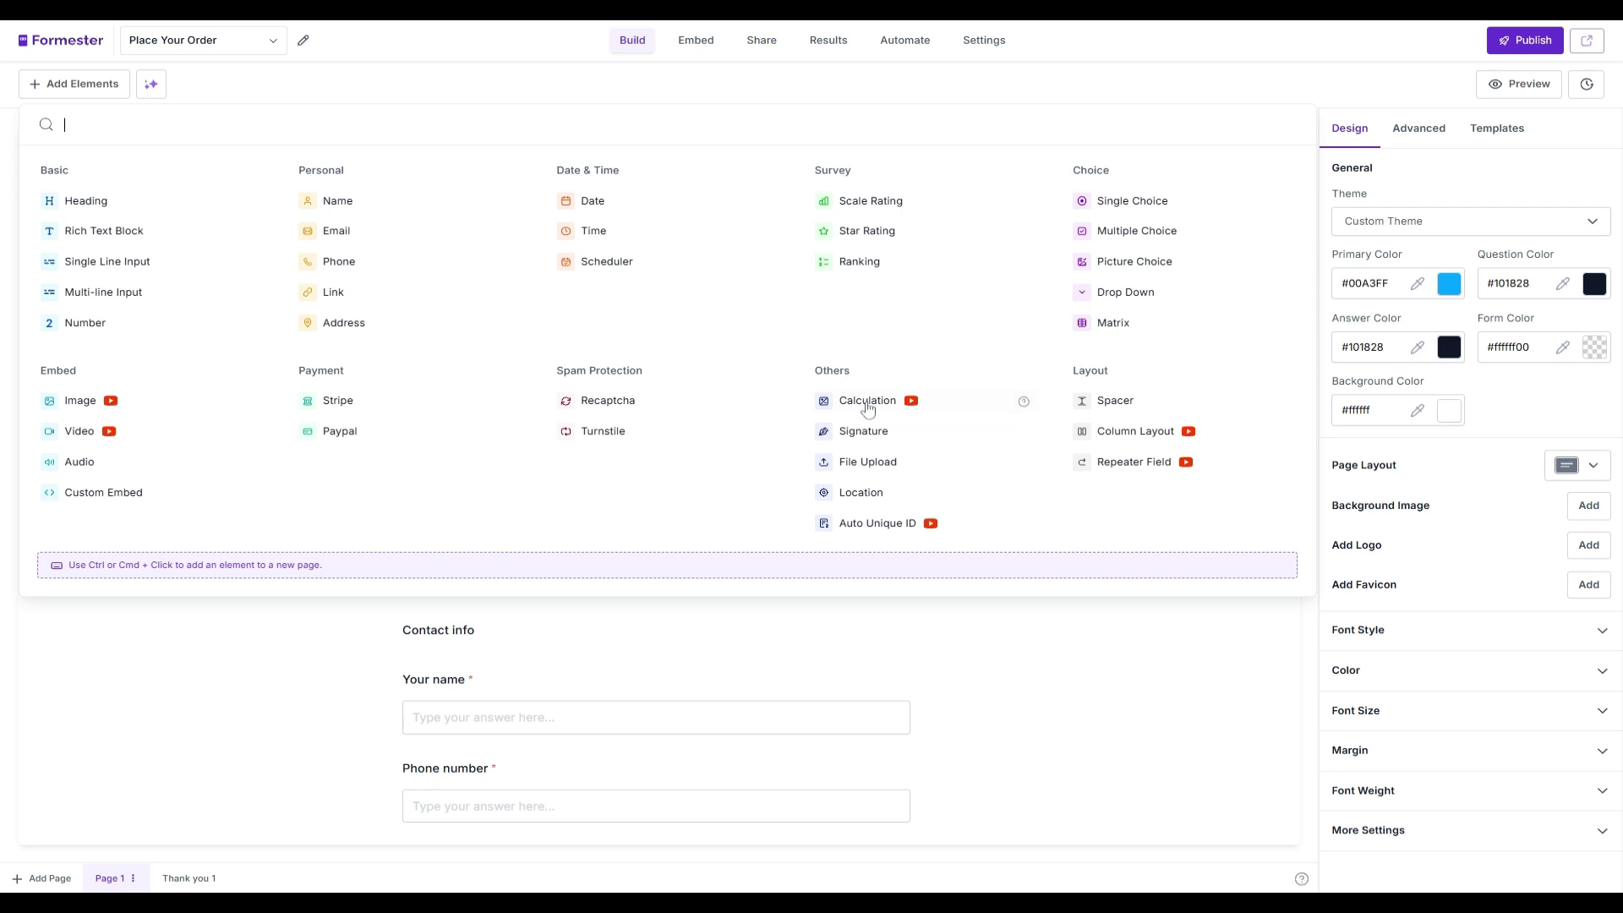
pyautogui.click(862, 406)
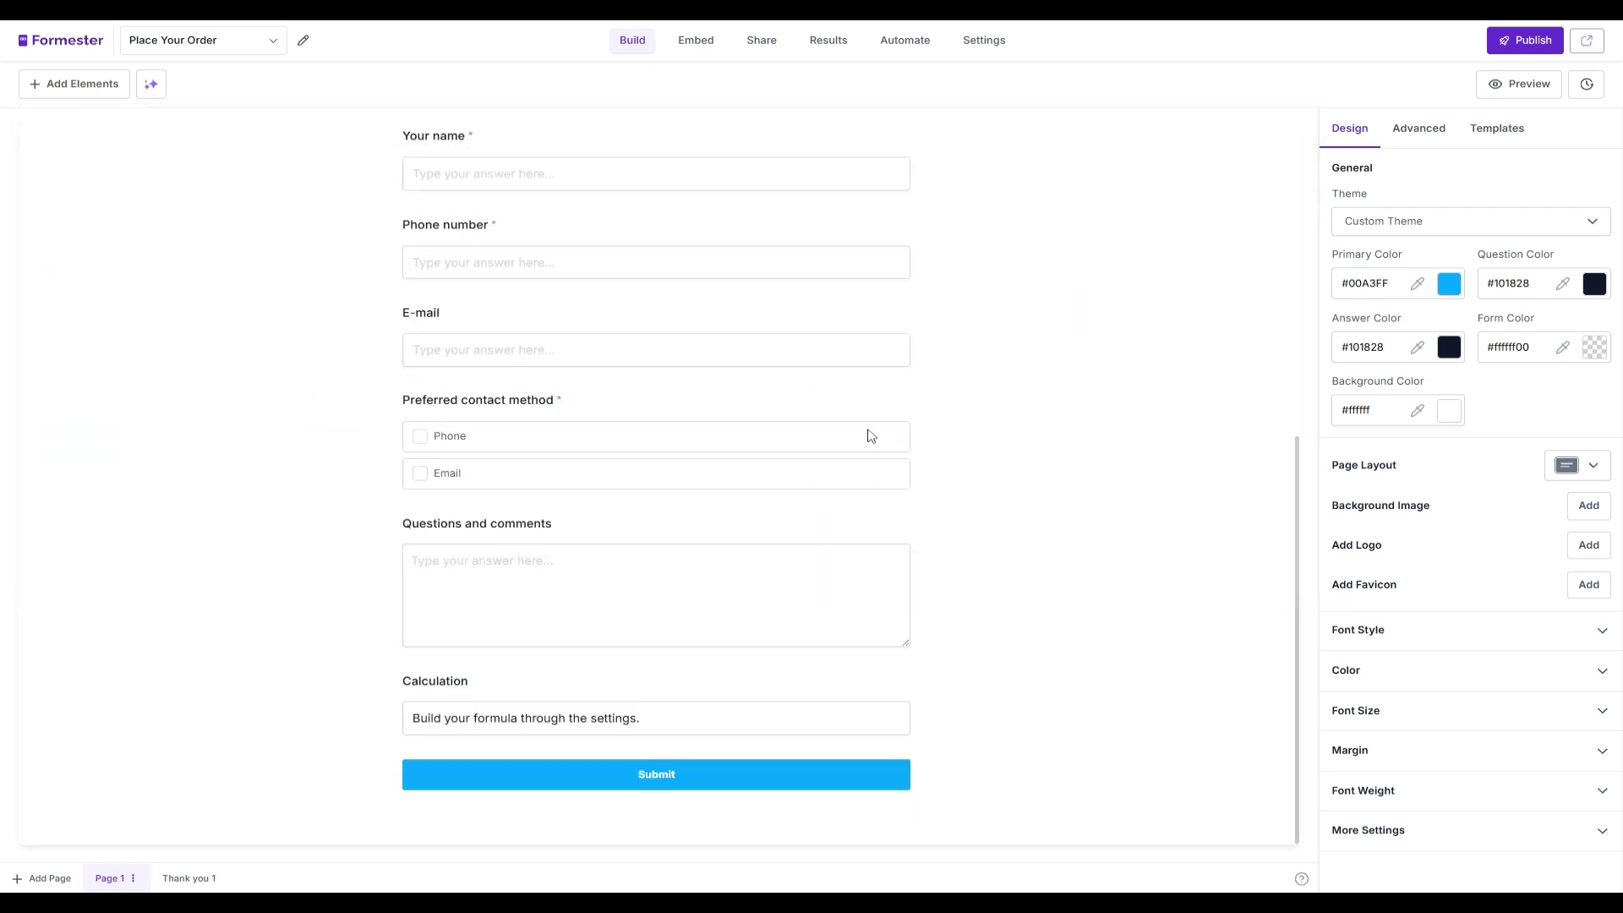
pyautogui.click(803, 692)
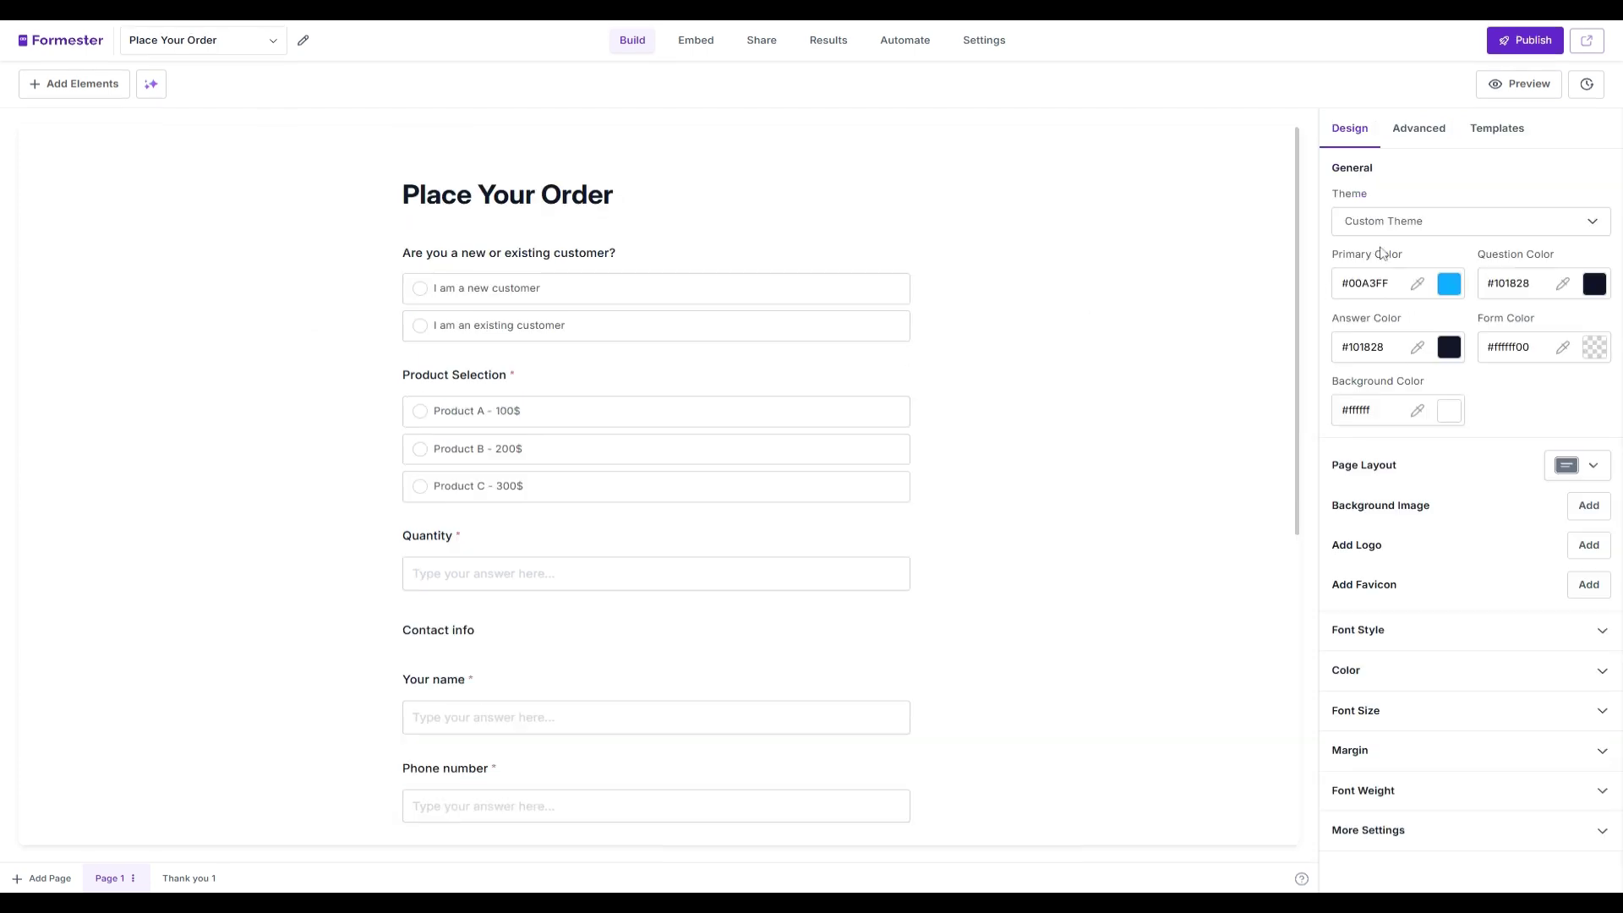
# Step: Create a rule conditioned on Product Selection Is Equal To Product A - 100$
pyautogui.click(1419, 127)
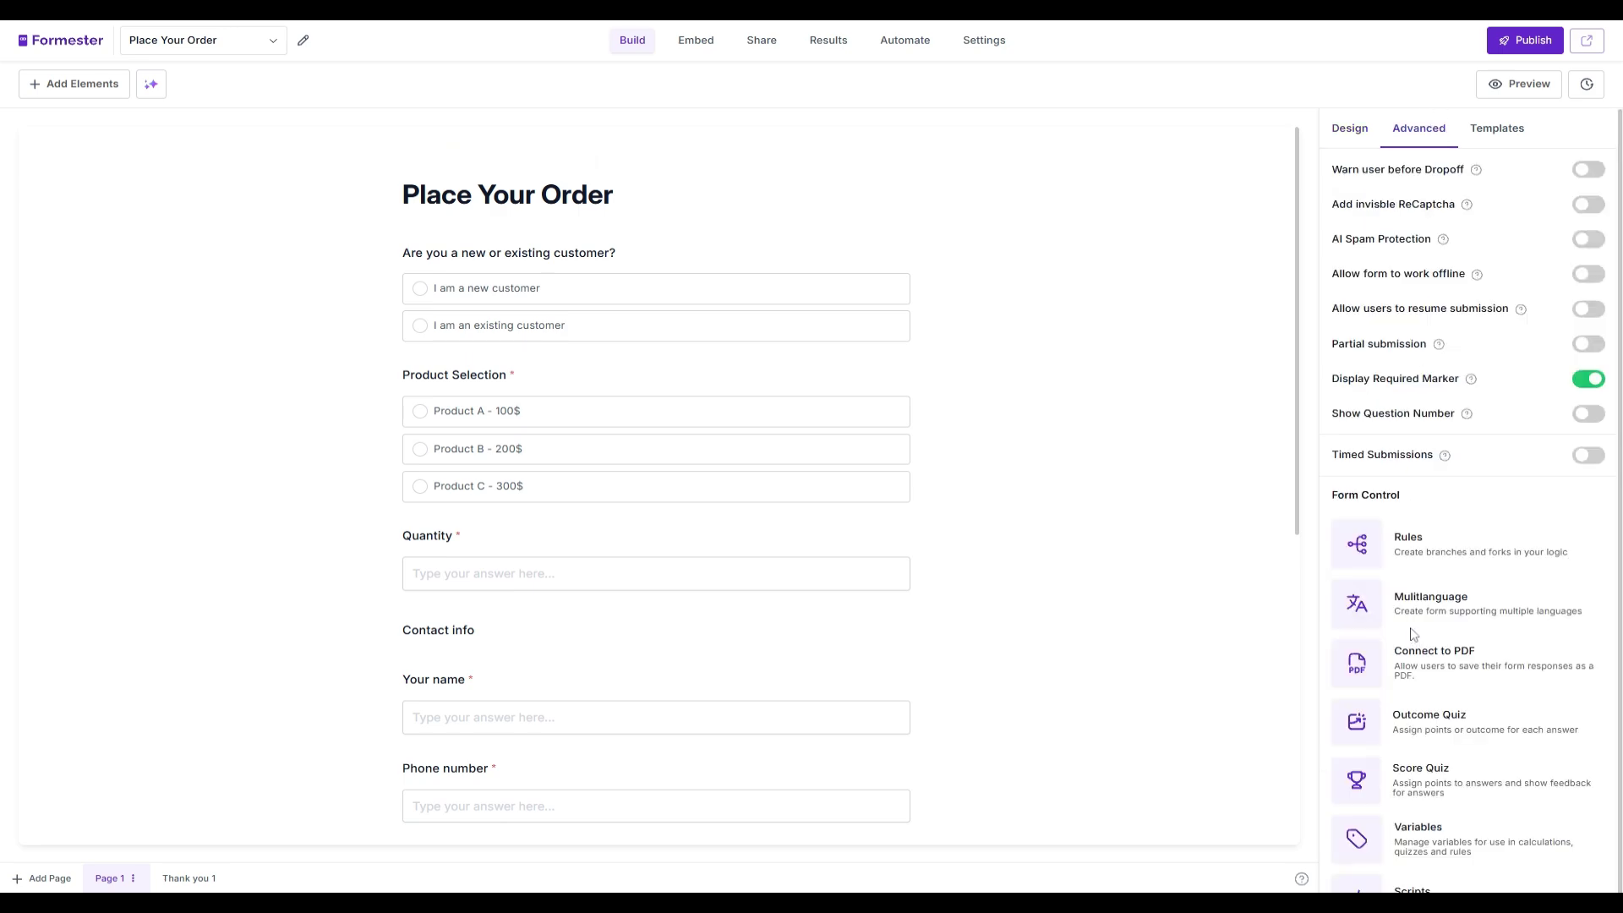
pyautogui.click(1429, 555)
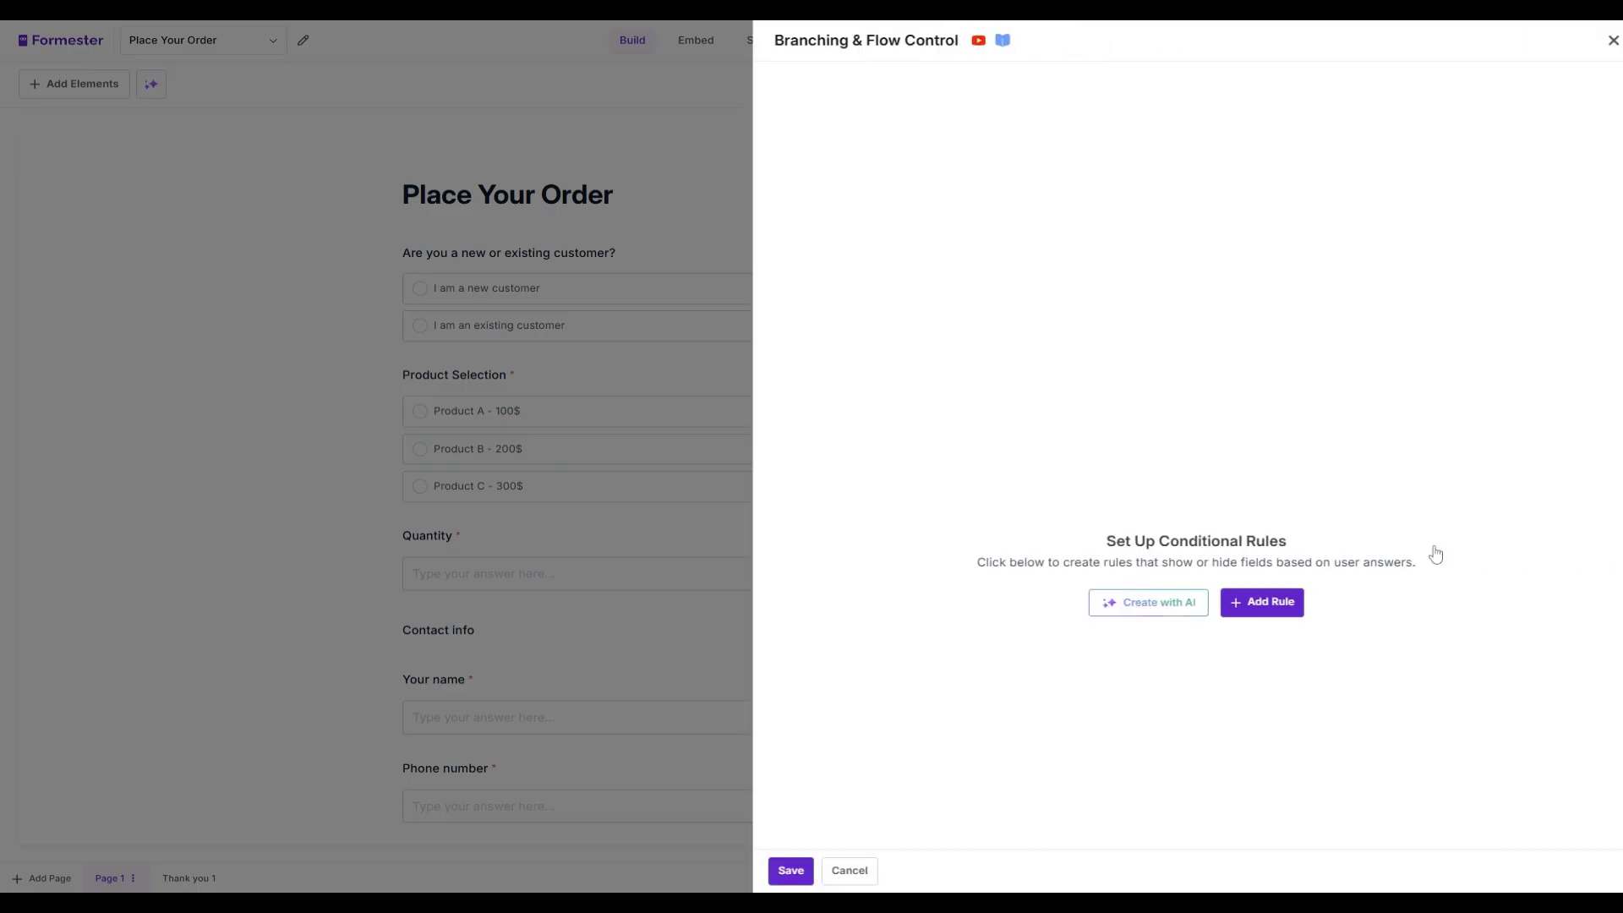
pyautogui.click(1256, 606)
pyautogui.click(905, 134)
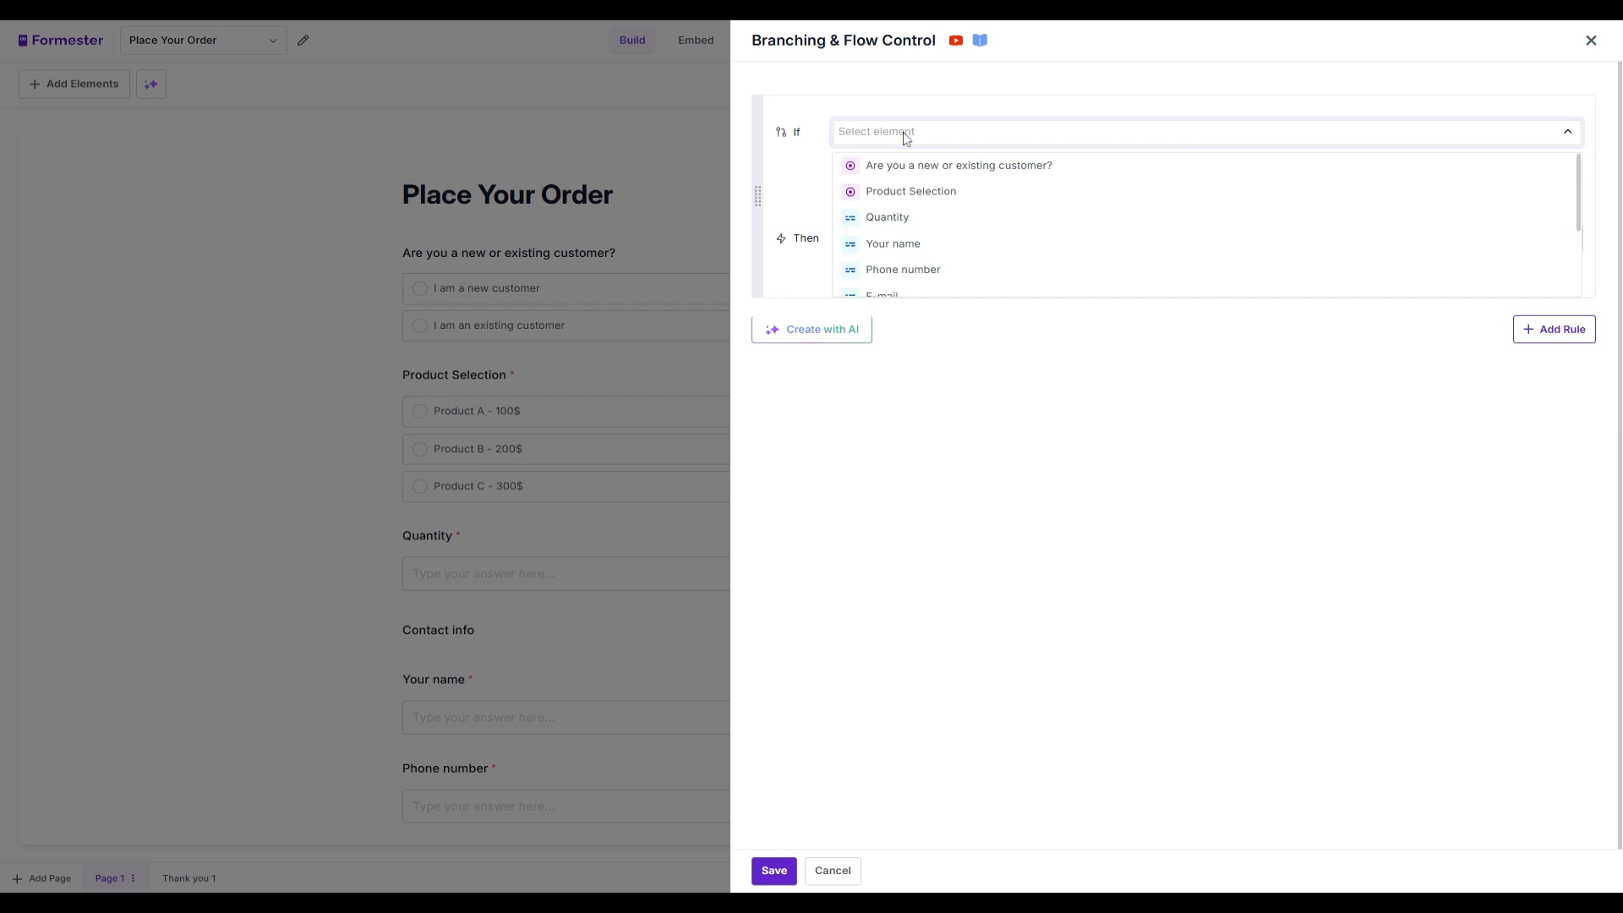
pyautogui.click(917, 191)
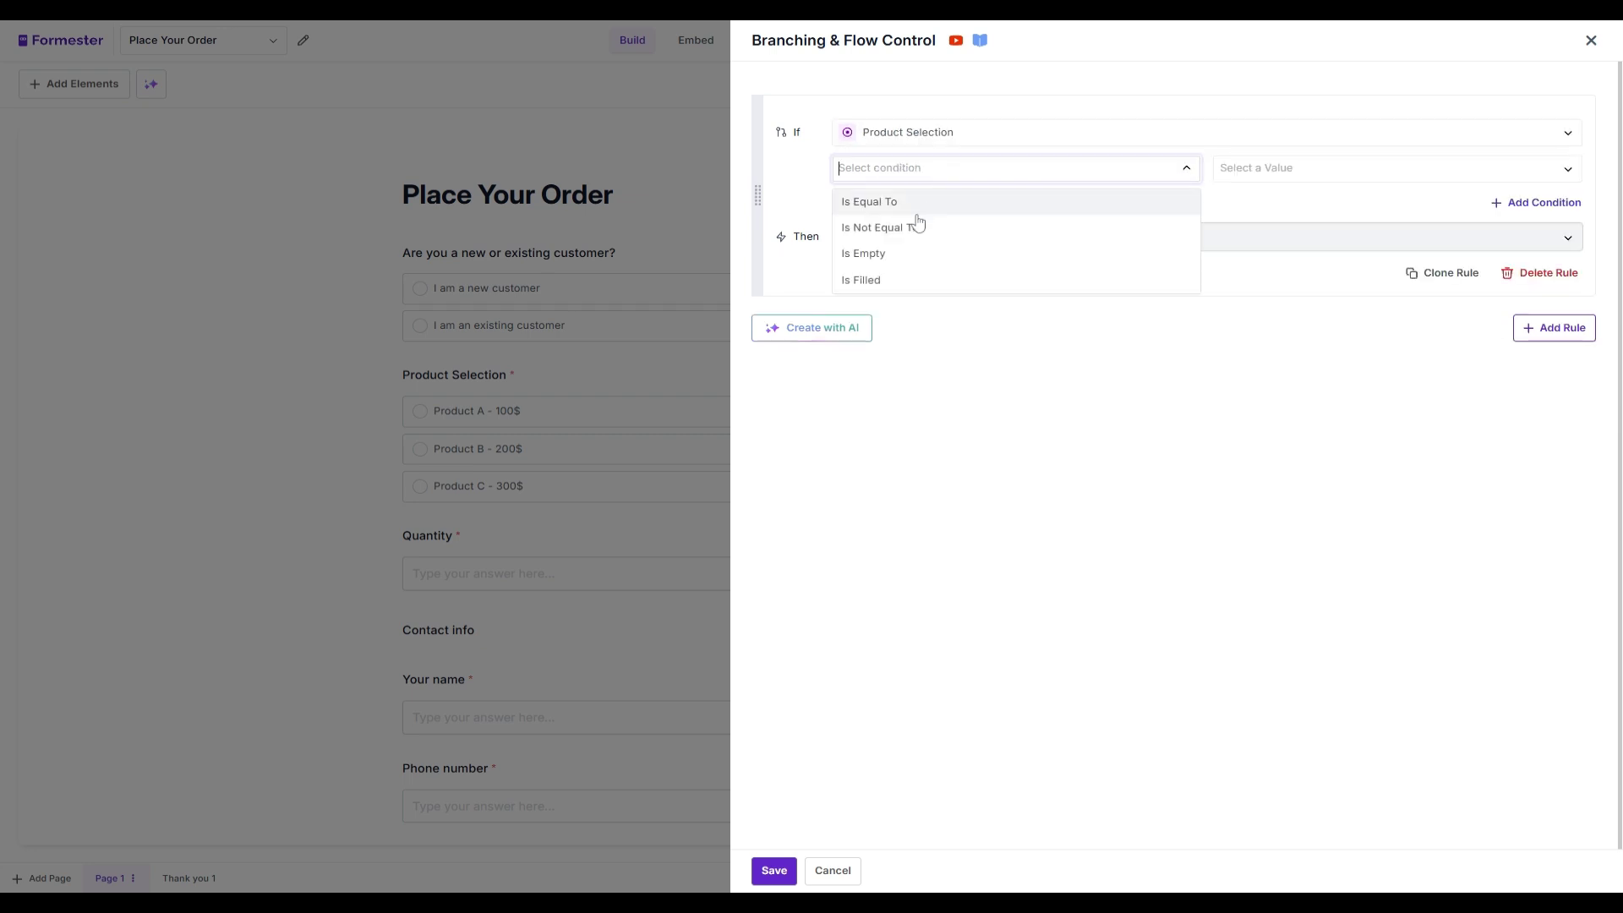
pyautogui.click(883, 207)
pyautogui.click(1315, 176)
pyautogui.click(1287, 203)
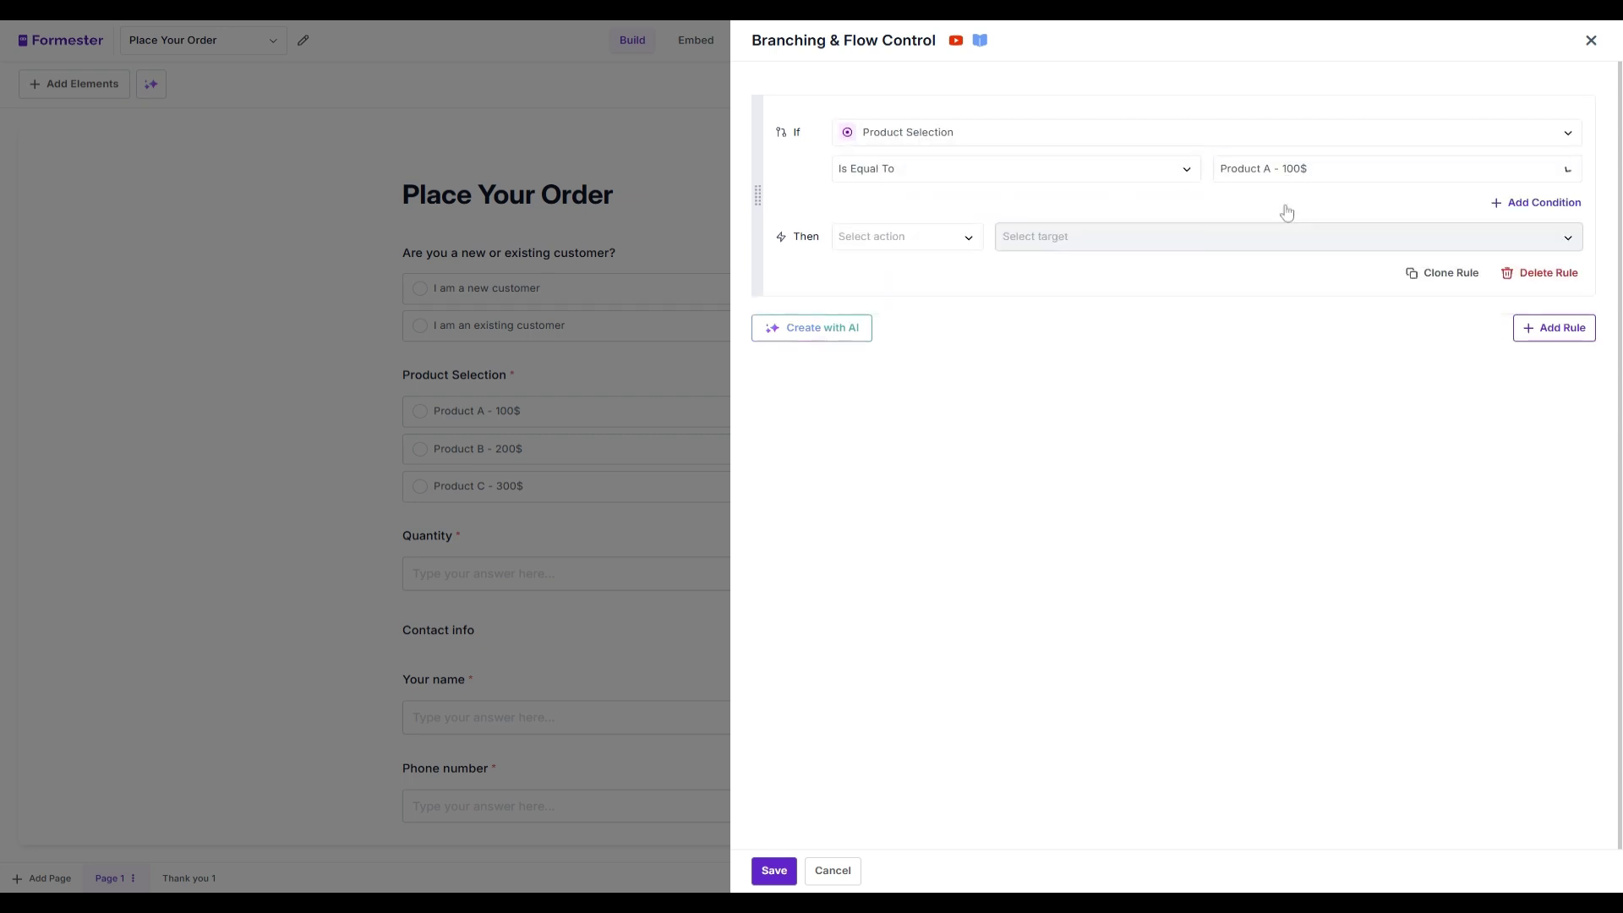
pyautogui.click(896, 238)
pyautogui.scroll(-5, 890, 338)
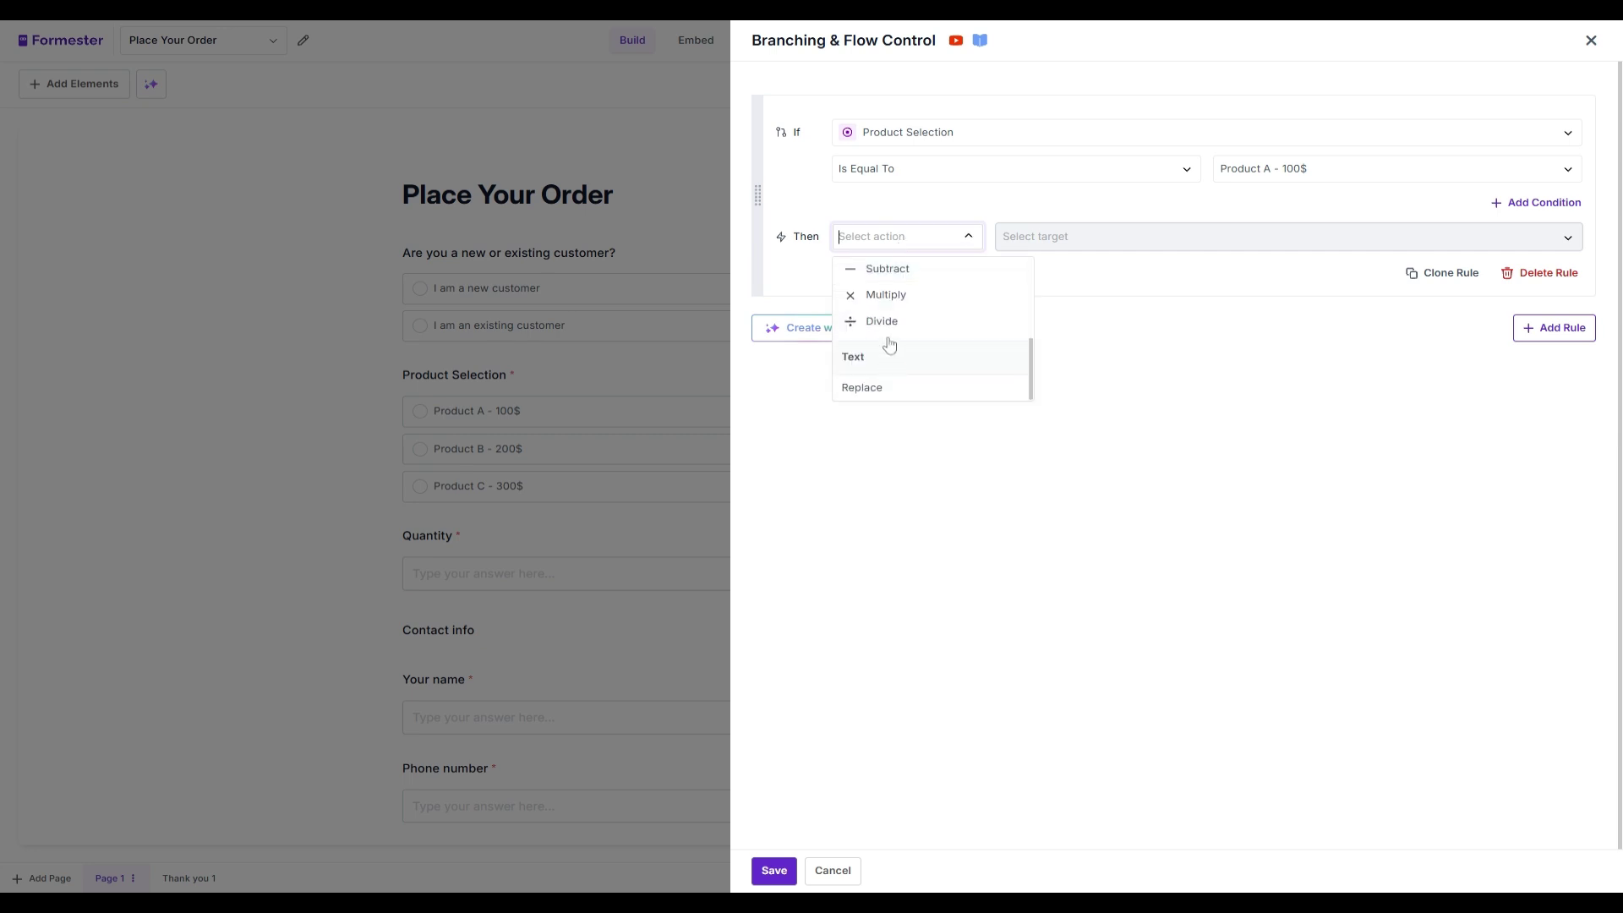
pyautogui.scroll(3, 889, 343)
pyautogui.click(888, 322)
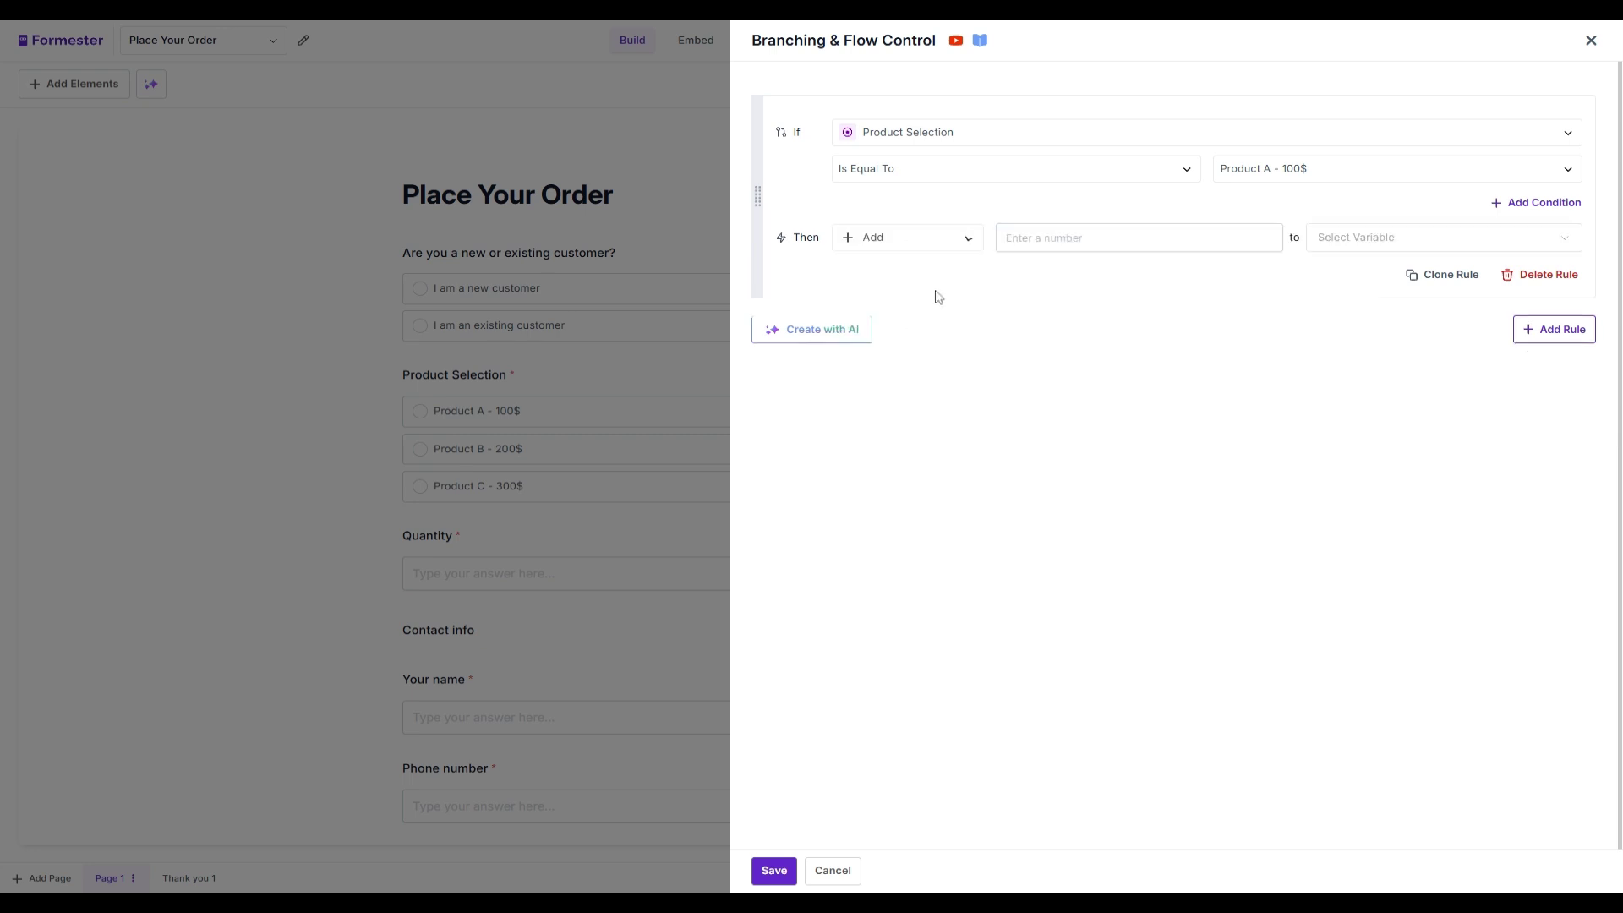
pyautogui.click(1015, 239)
pyautogui.click(1406, 239)
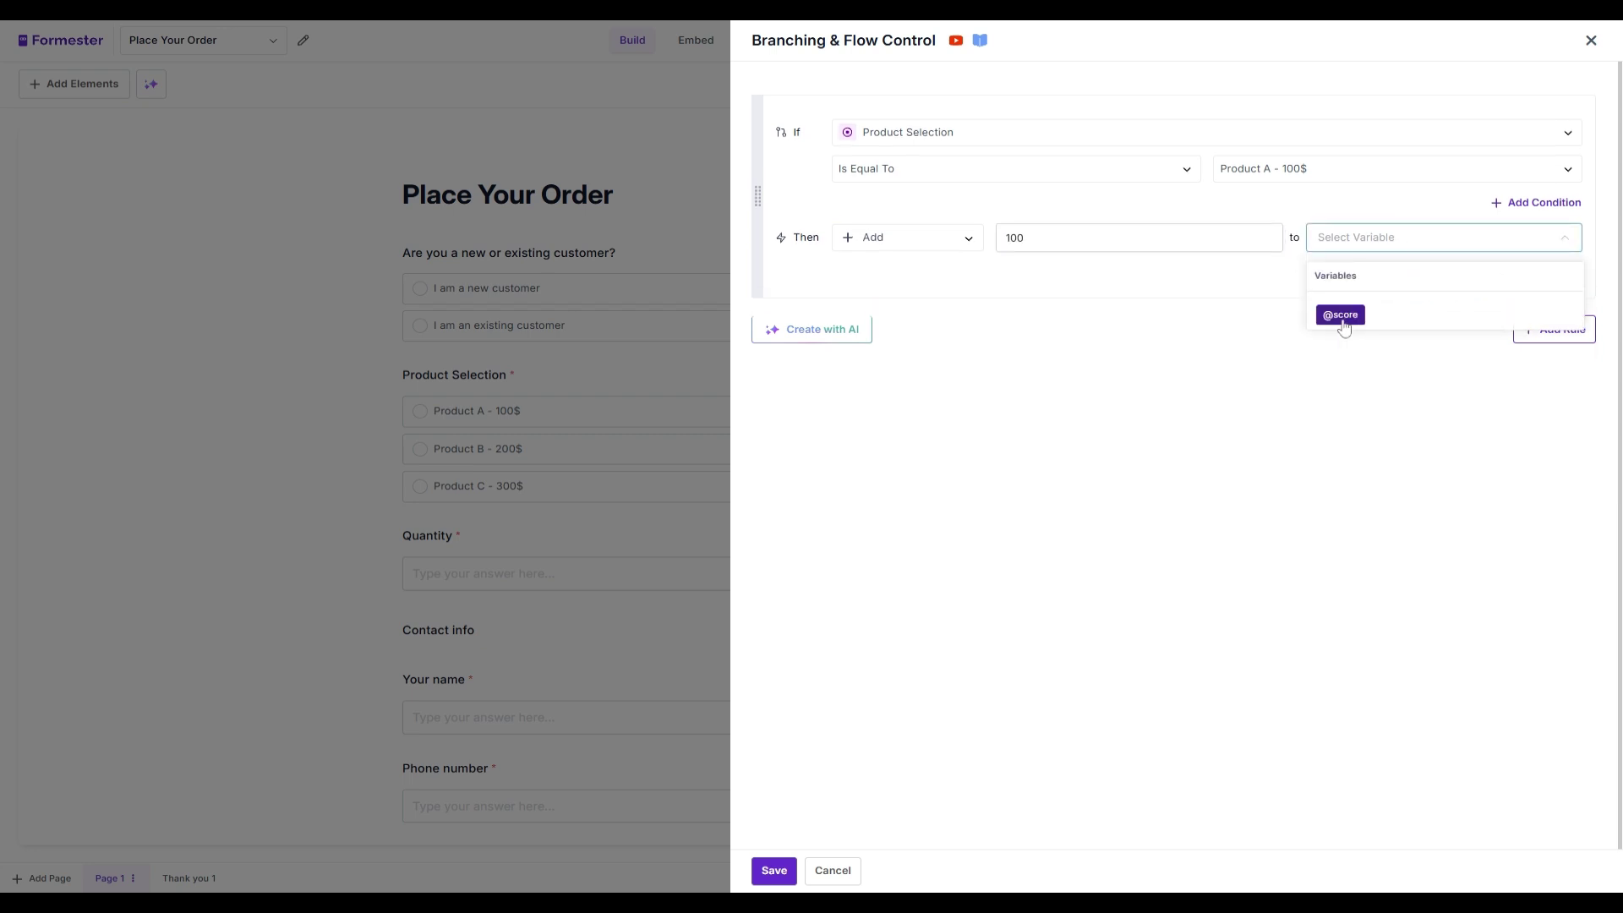
pyautogui.click(1338, 316)
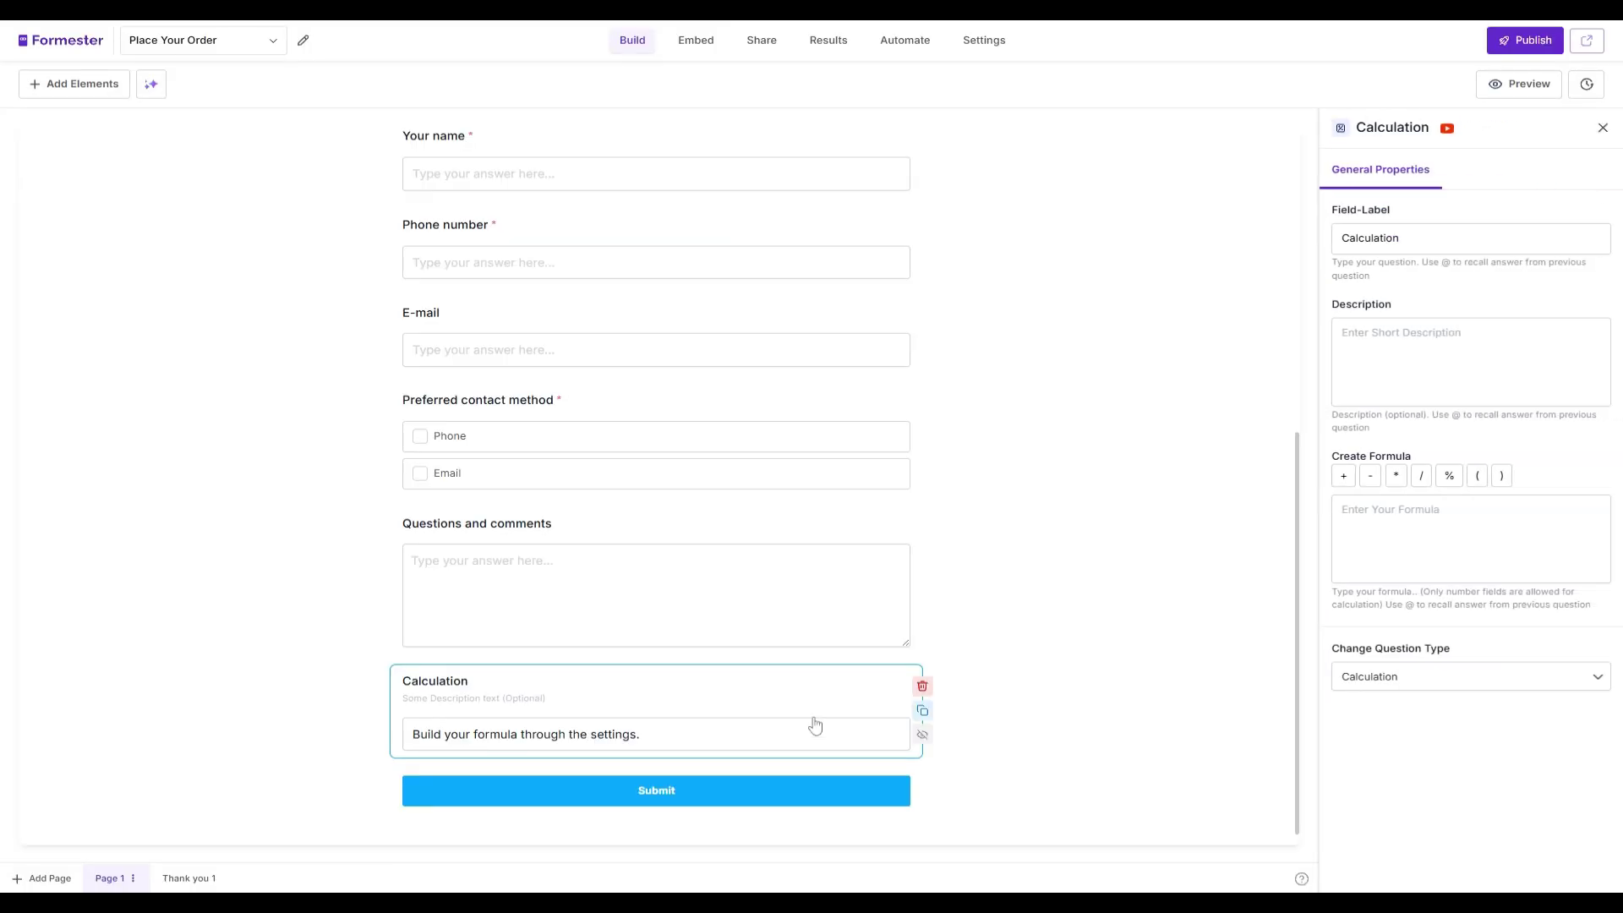
pyautogui.click(1437, 533)
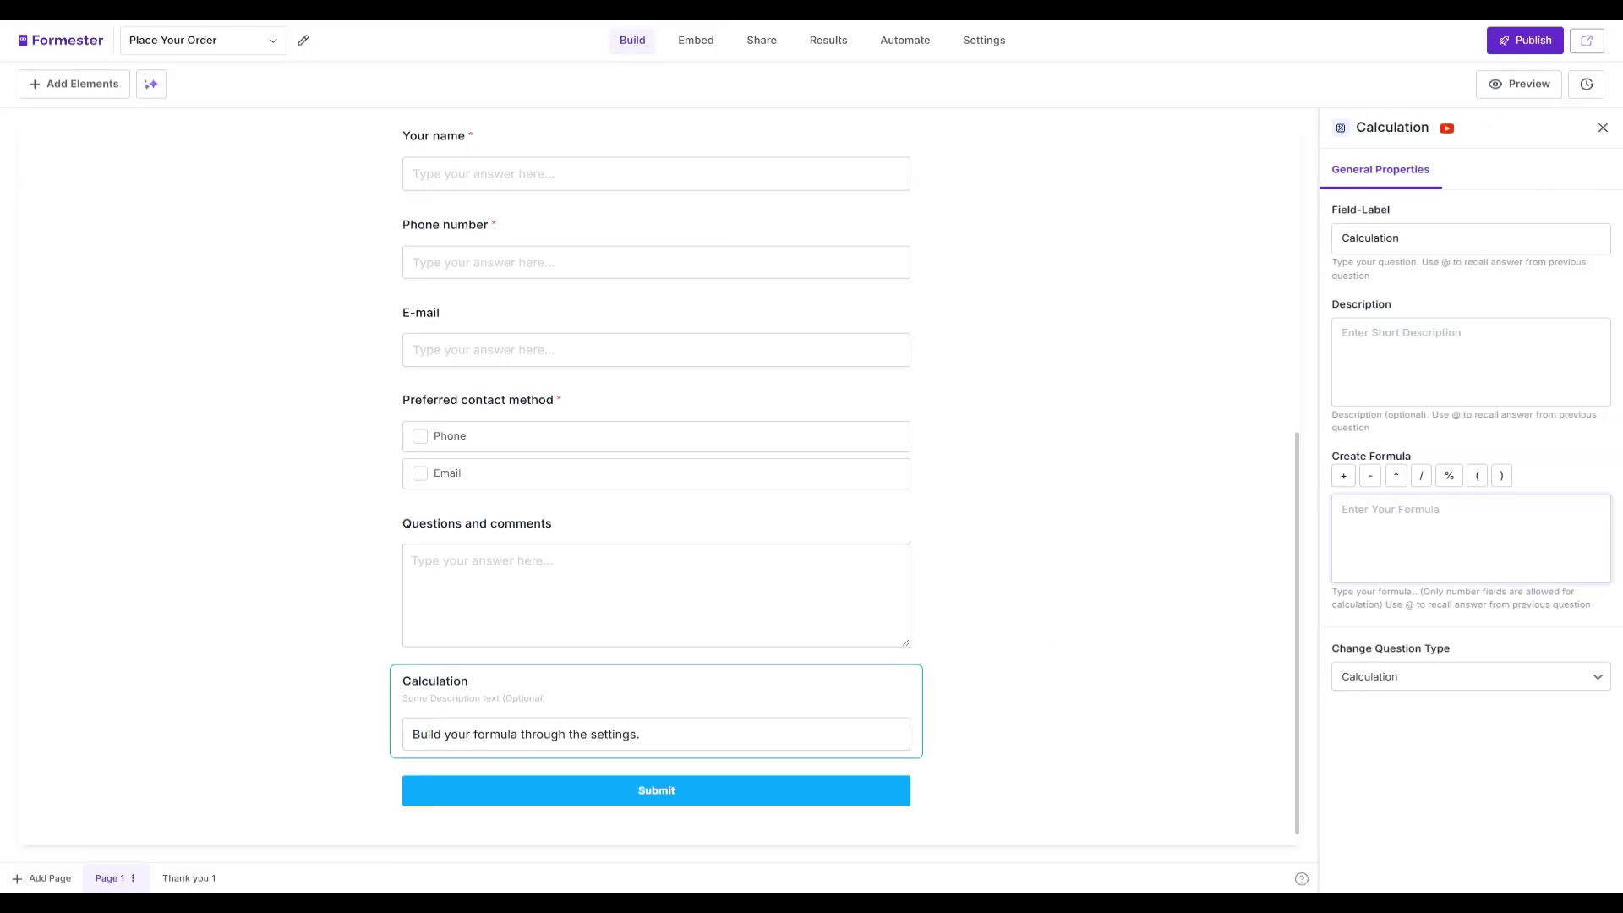
pyautogui.write('@')
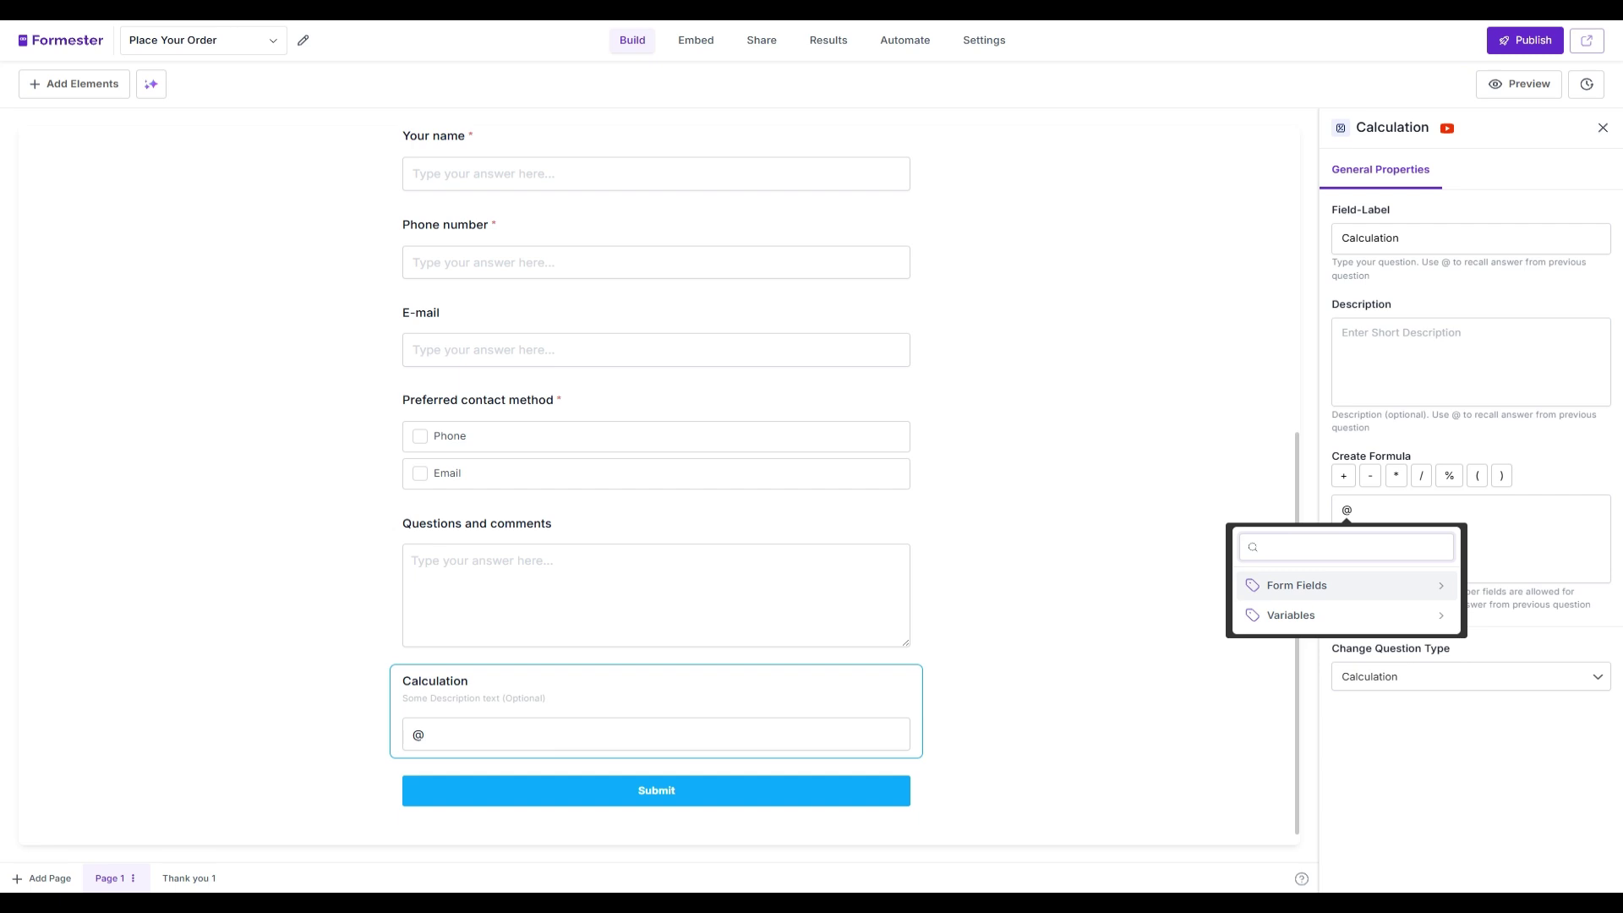
pyautogui.click(1438, 590)
pyautogui.click(1333, 648)
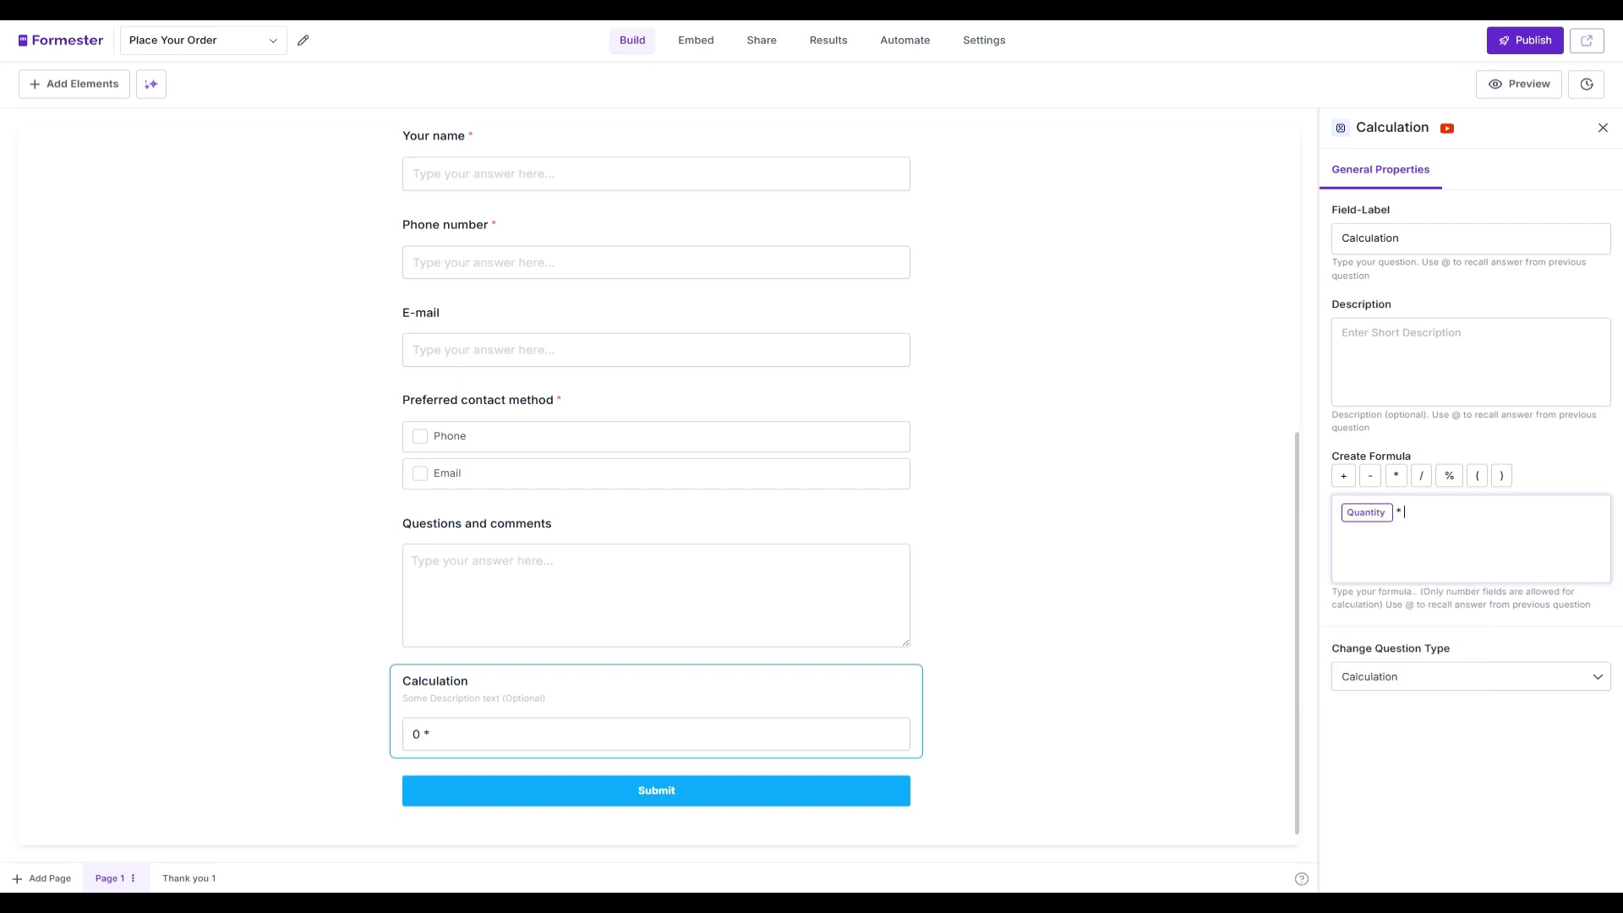
pyautogui.write('@')
pyautogui.click(1480, 618)
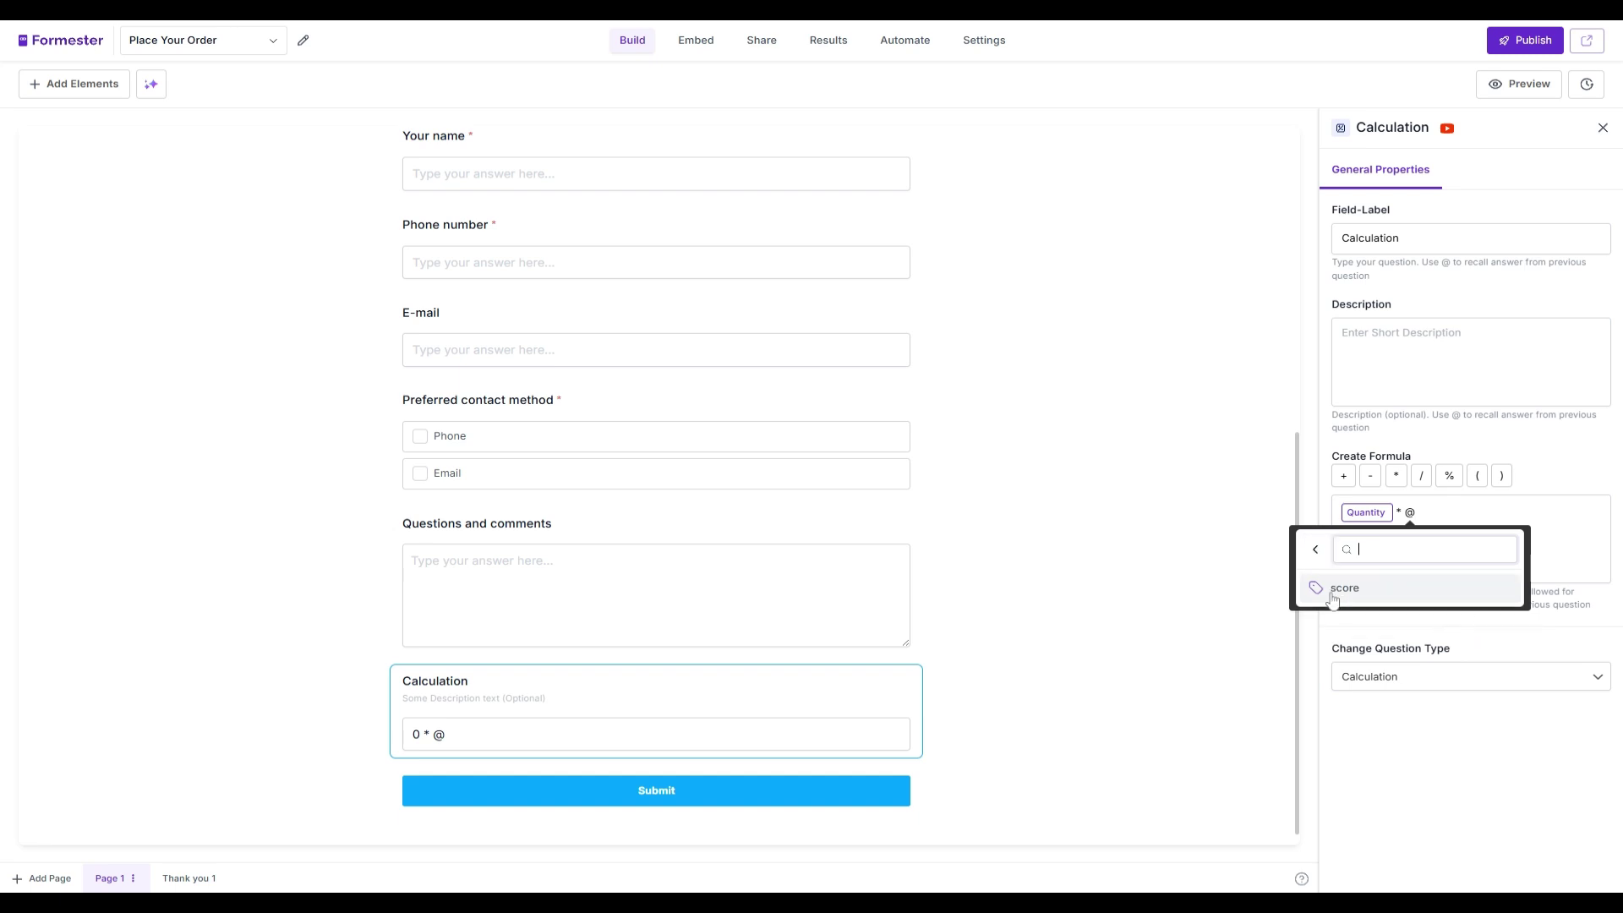
pyautogui.click(1332, 589)
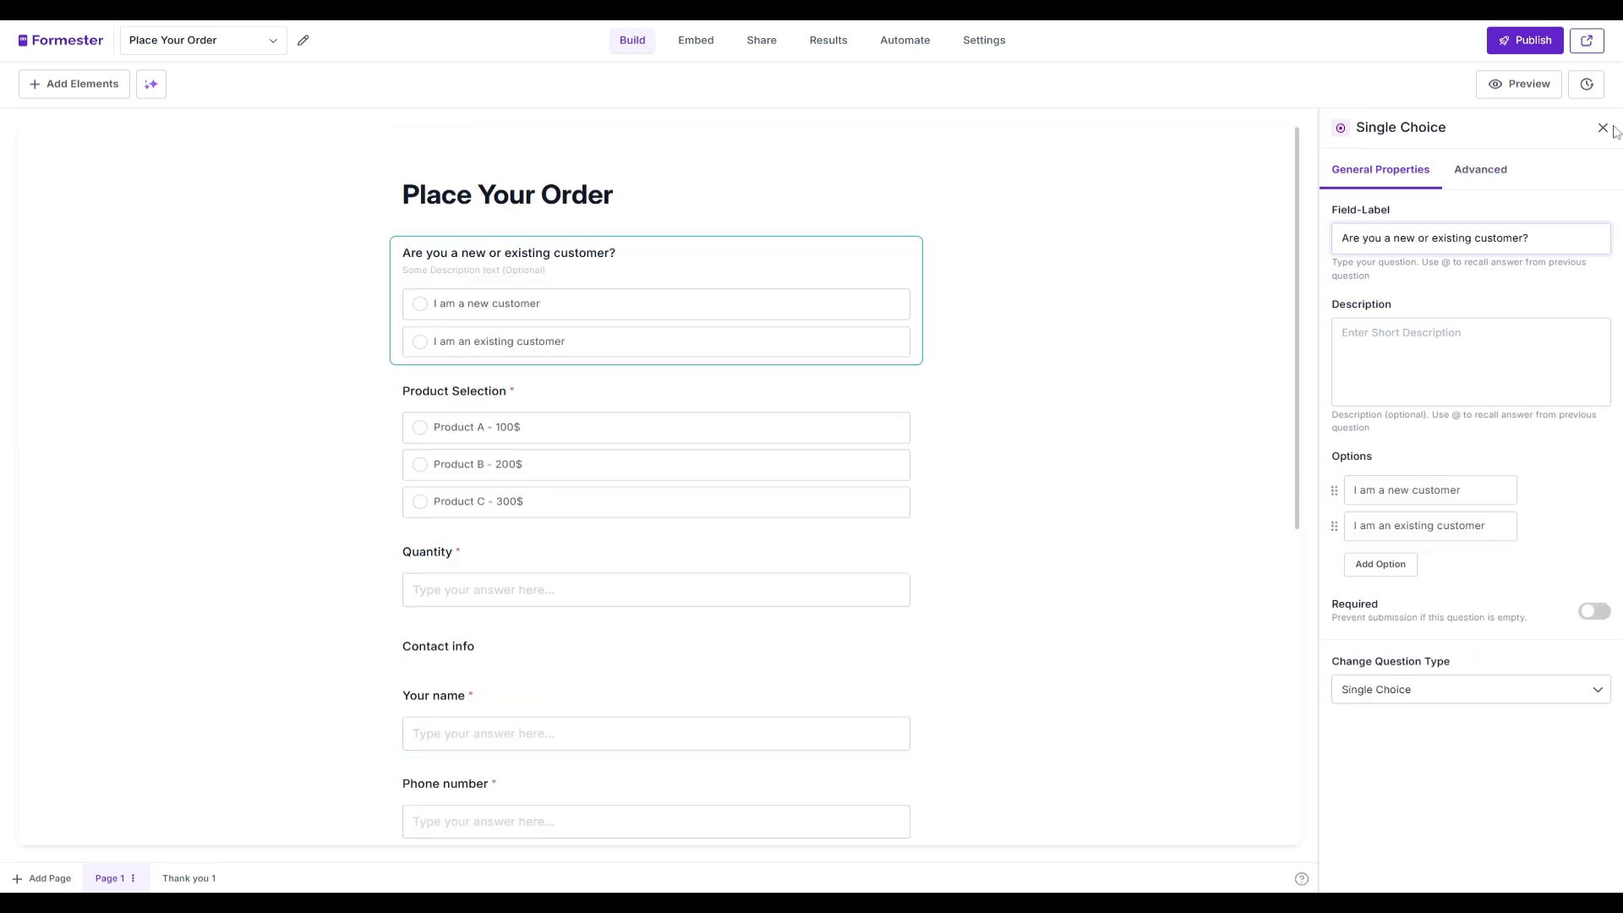
pyautogui.click(1602, 128)
# Step: Publish the form and test it with Product A and quantity 2, giving a 200 total
pyautogui.click(1520, 46)
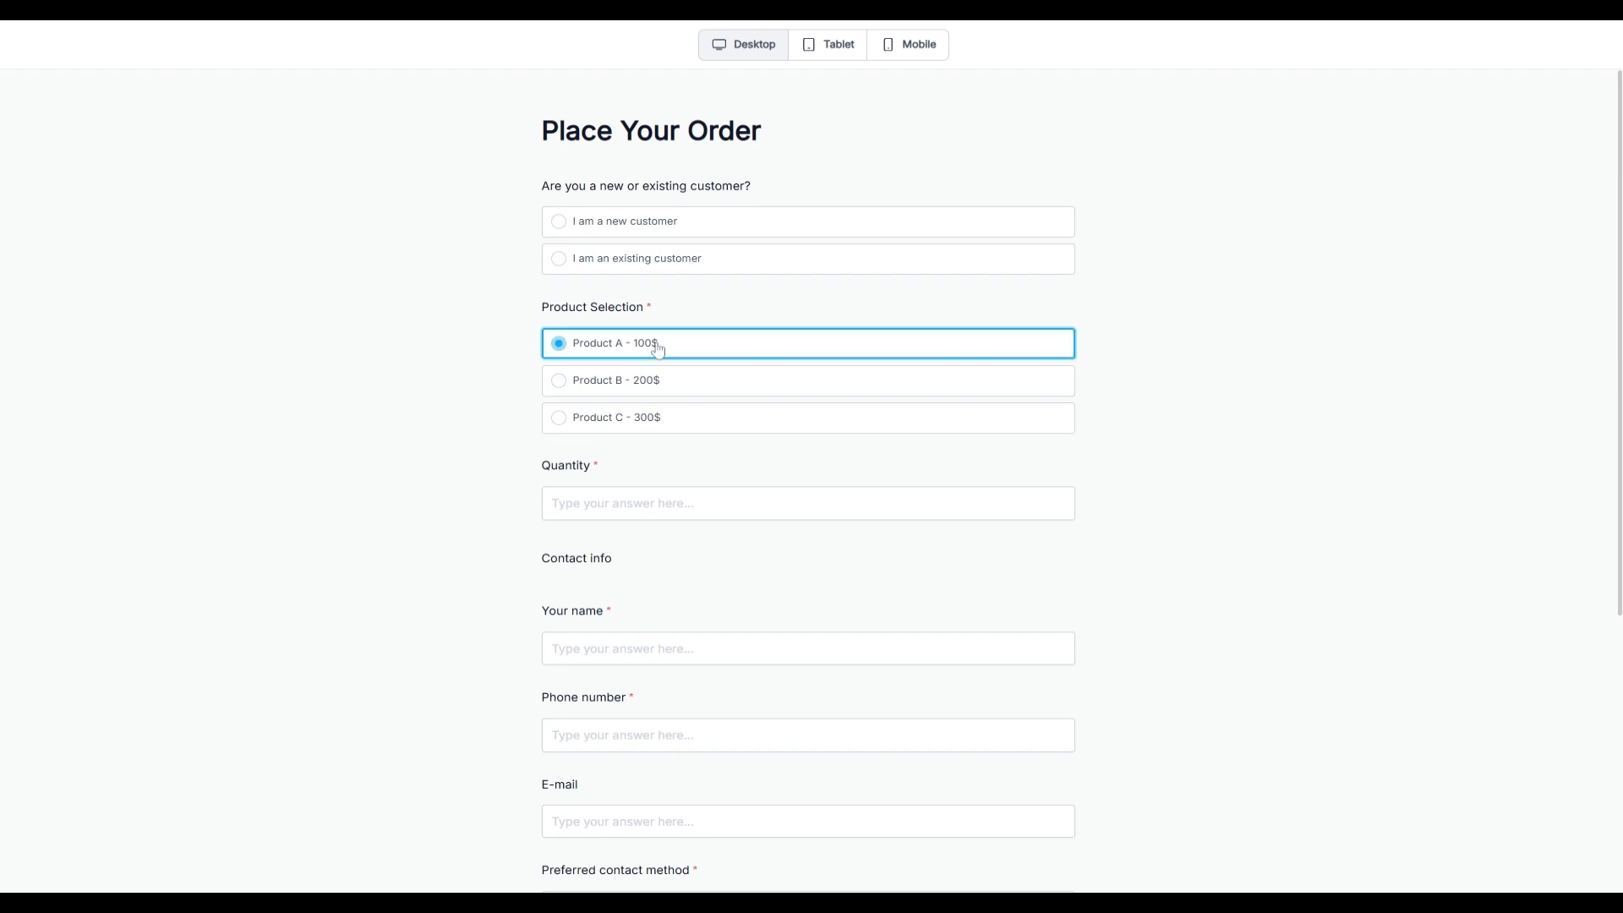
pyautogui.click(741, 503)
pyautogui.write('2')
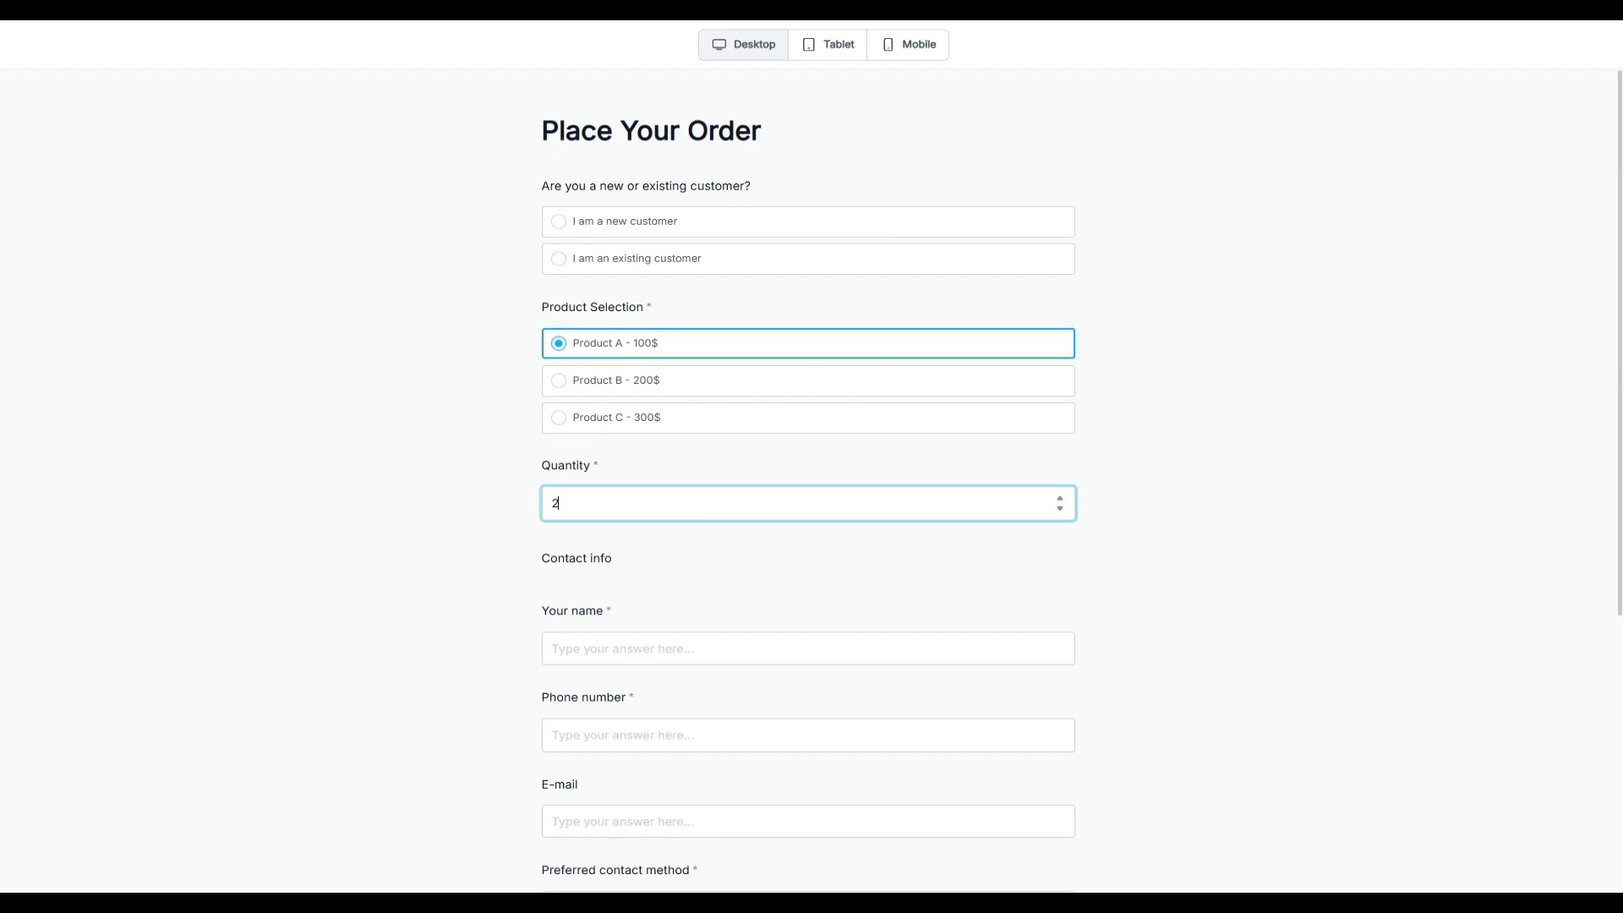
pyautogui.scroll(-5, 1251, 494)
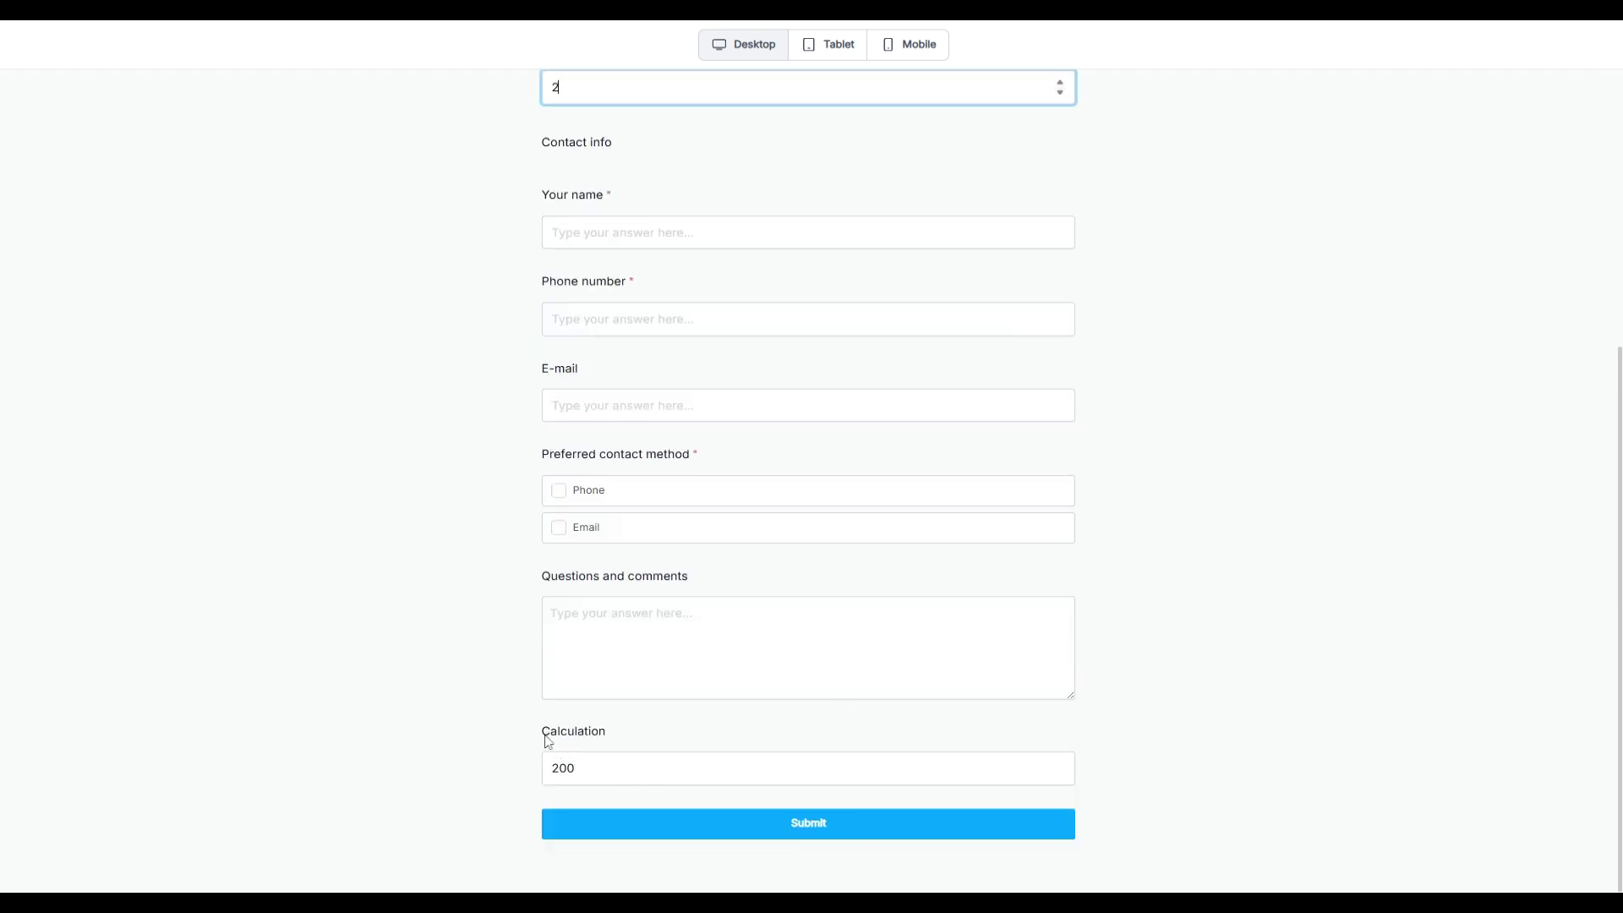
pyautogui.moveTo(544, 731); pyautogui.dragTo(605, 761)
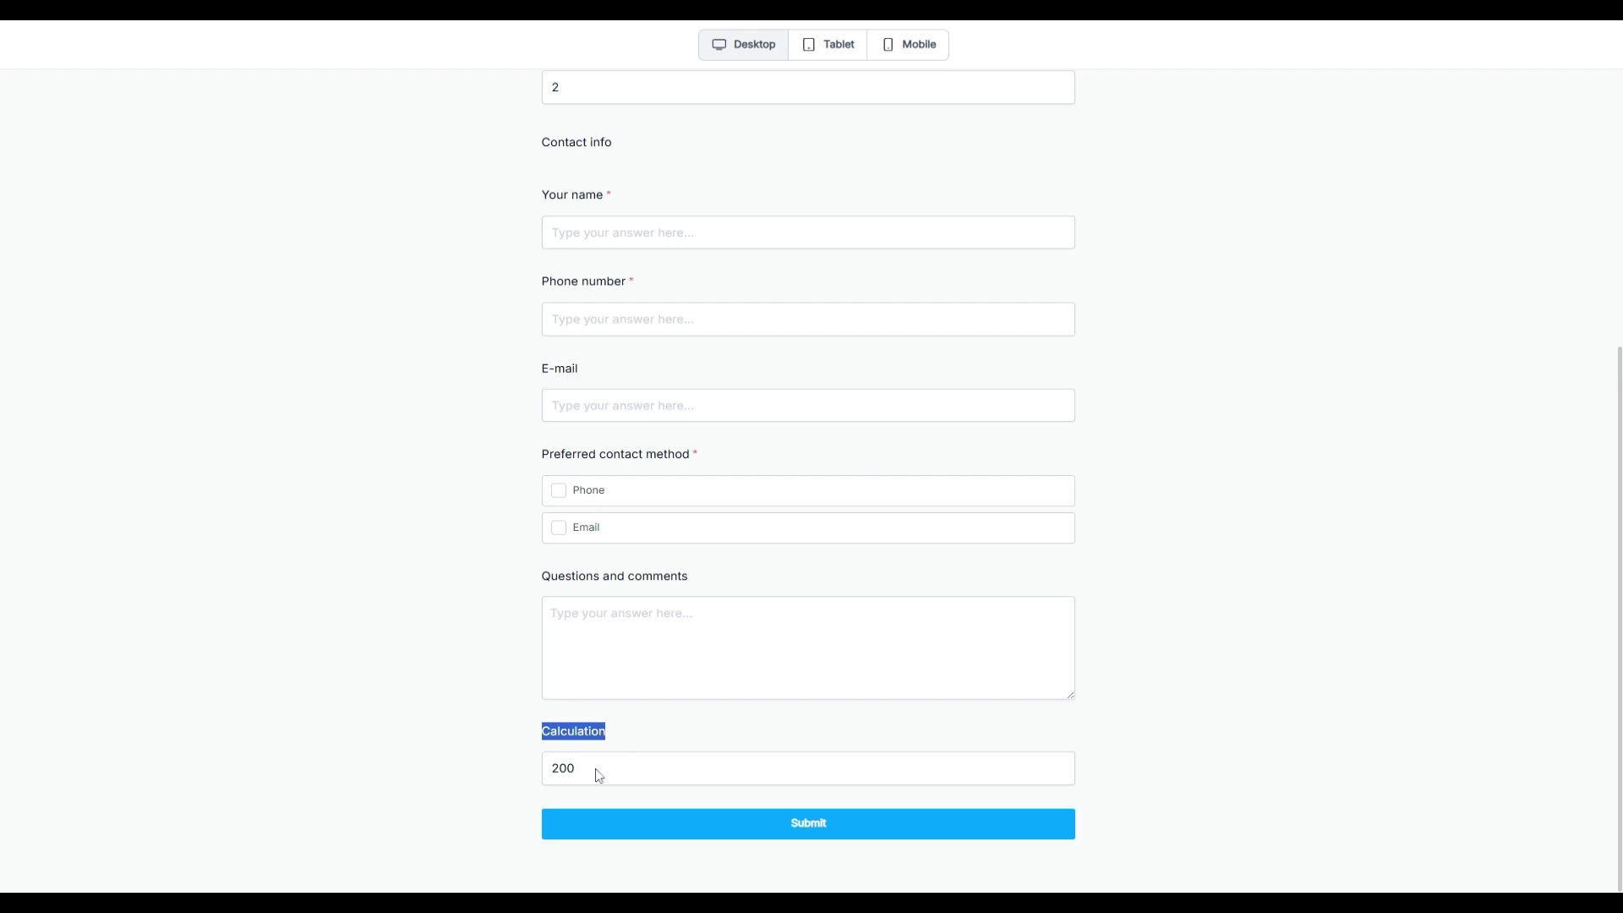